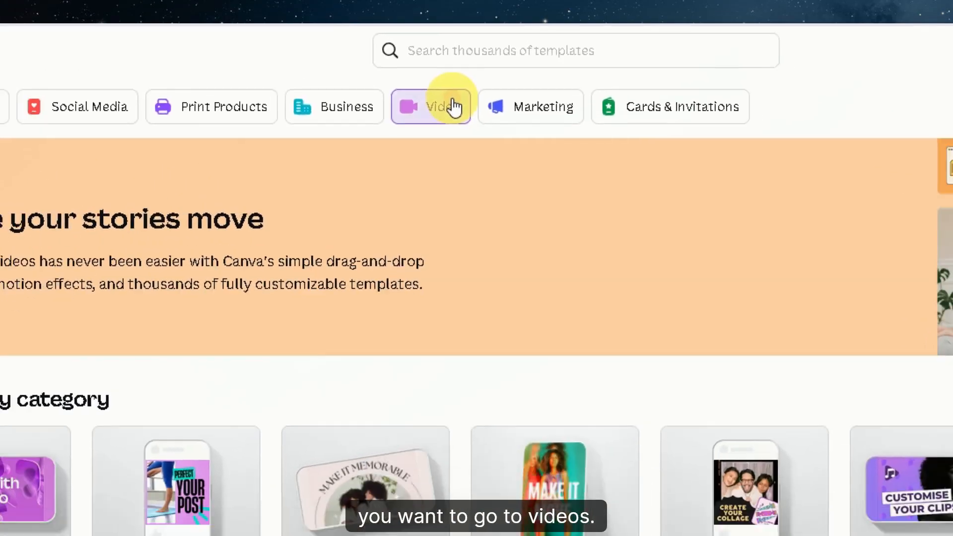
Step: Create a blank 16:9 video design from the video template category
click(481, 71)
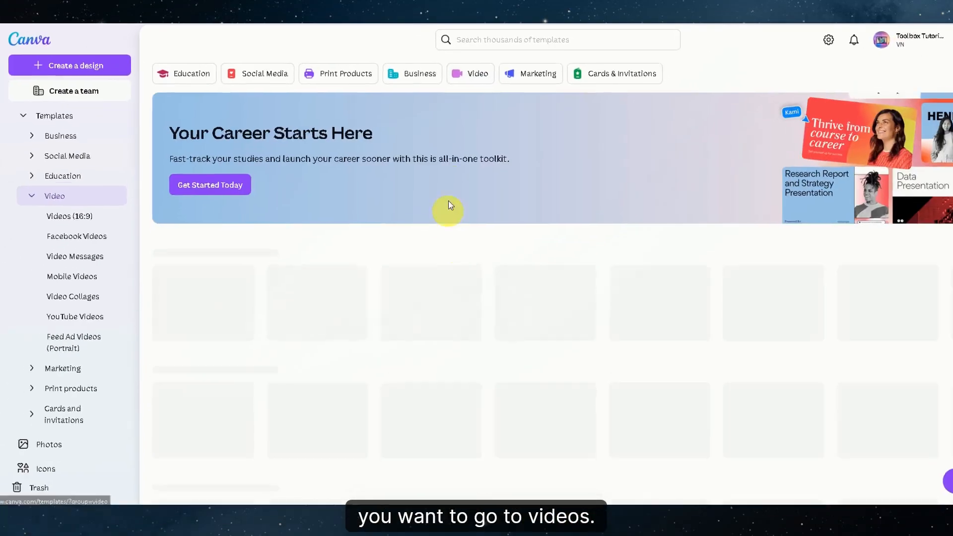
click(474, 72)
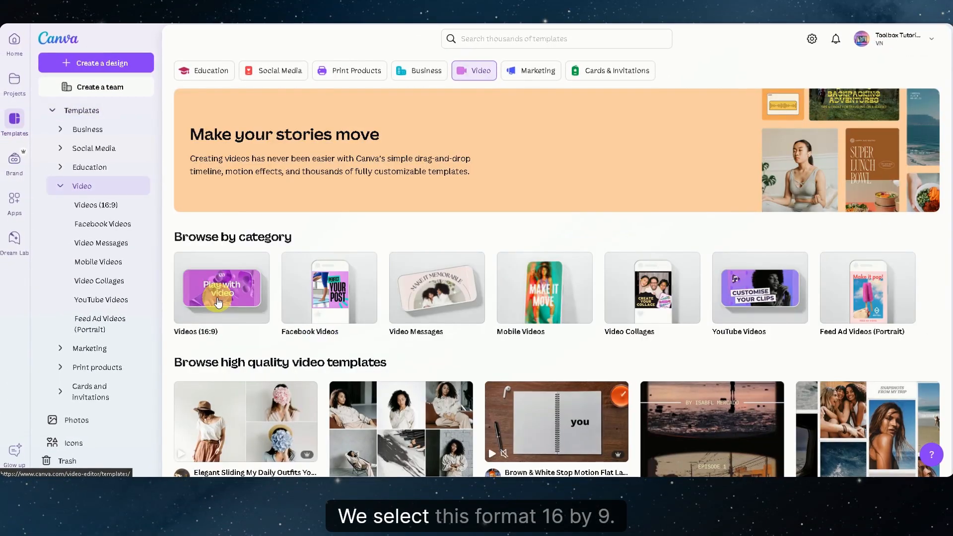
click(219, 301)
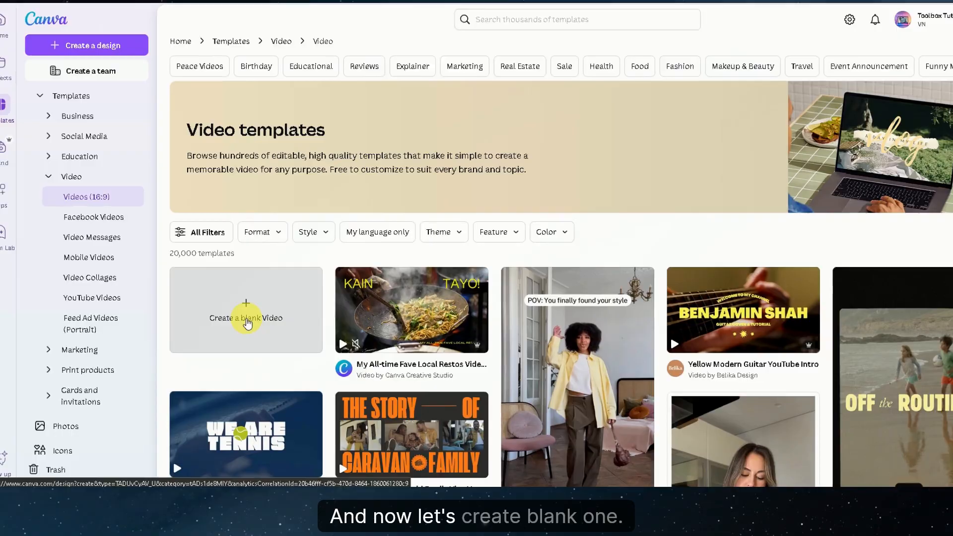
click(249, 315)
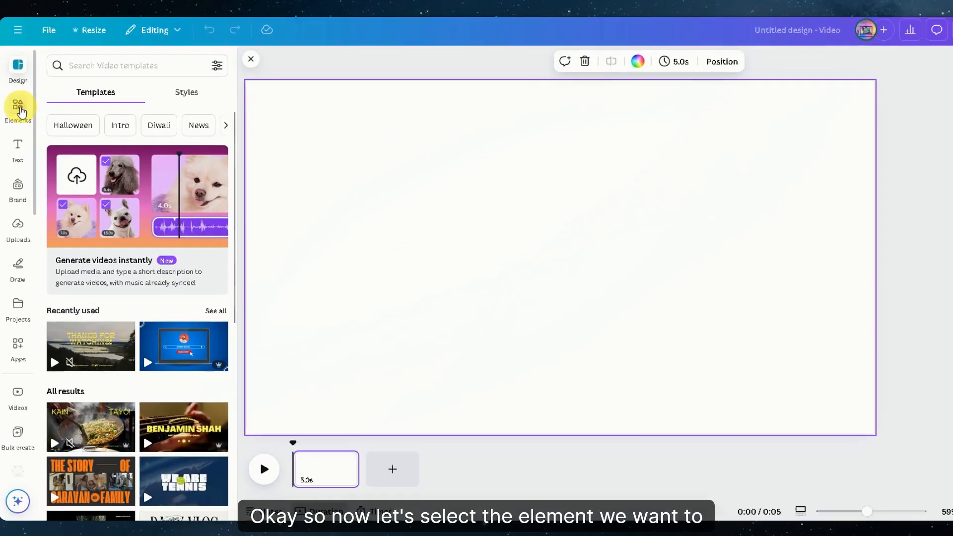
Step: Search the elements library for "human walking" photos
click(19, 108)
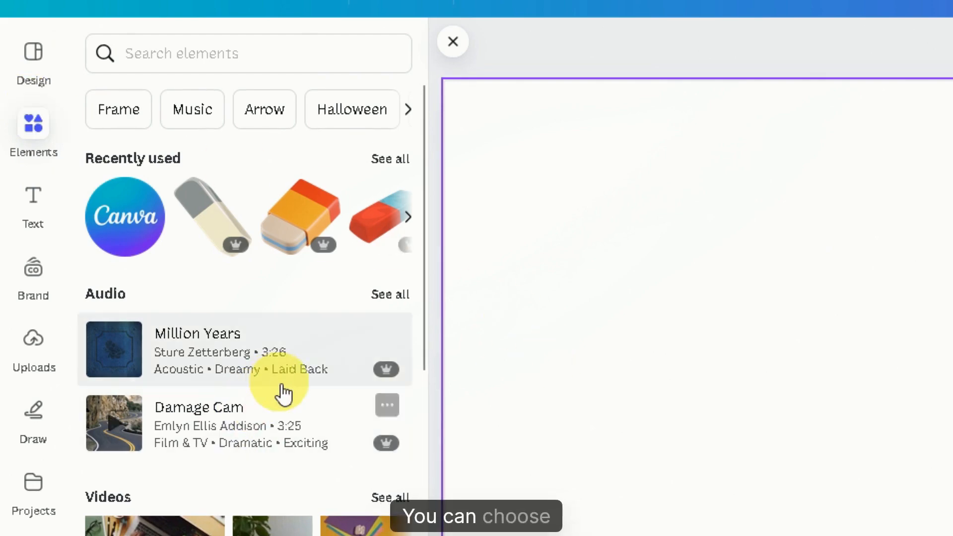
scroll(298, 390, down, 4)
scroll(350, 154, up, 4)
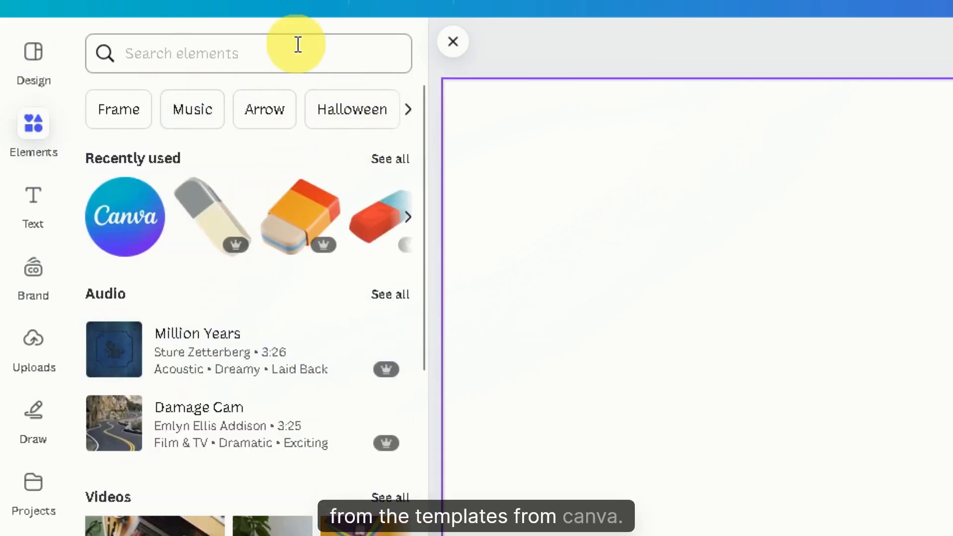
click(295, 45)
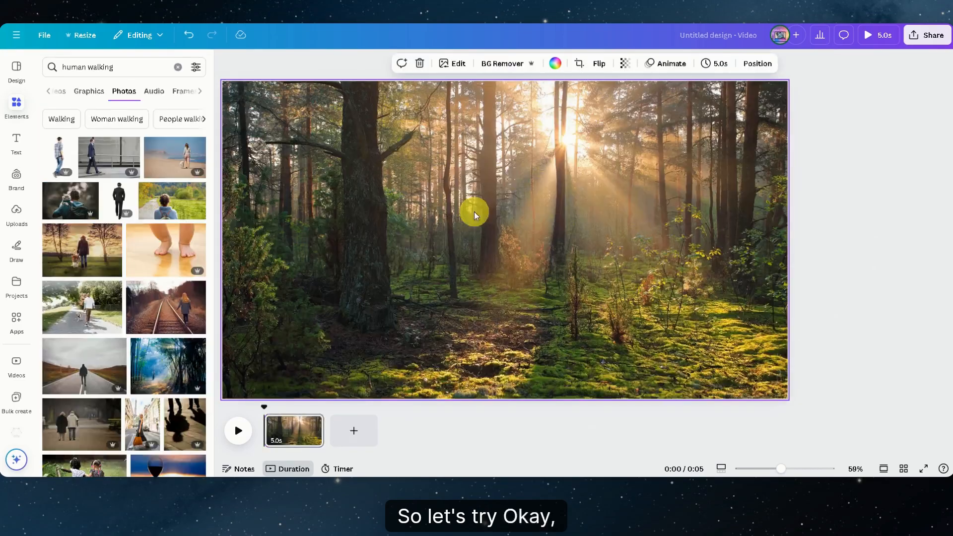
Step: Replace the forest photo with the beach photo of a woman walking a dog and enlarge it to fill the page
key(Delete)
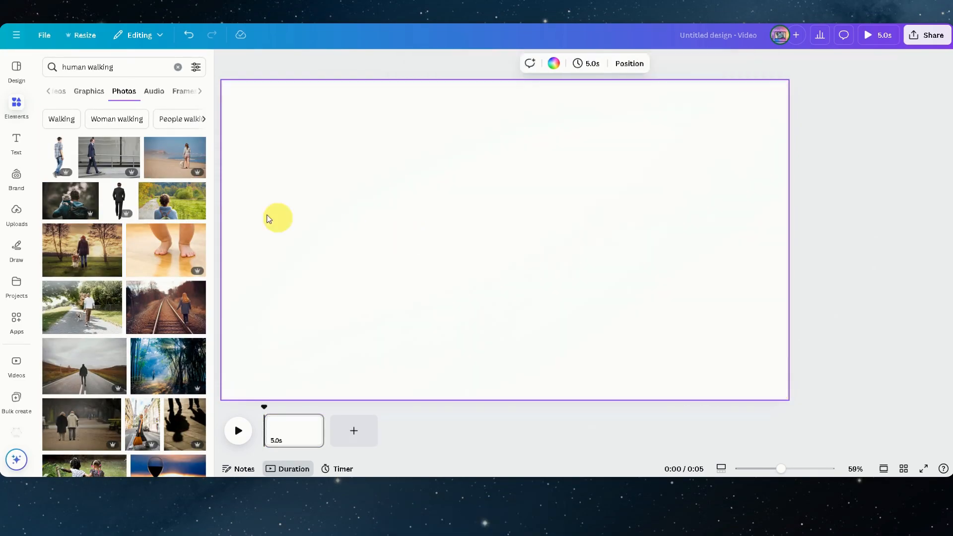
click(169, 165)
drag(696, 114, 810, 89)
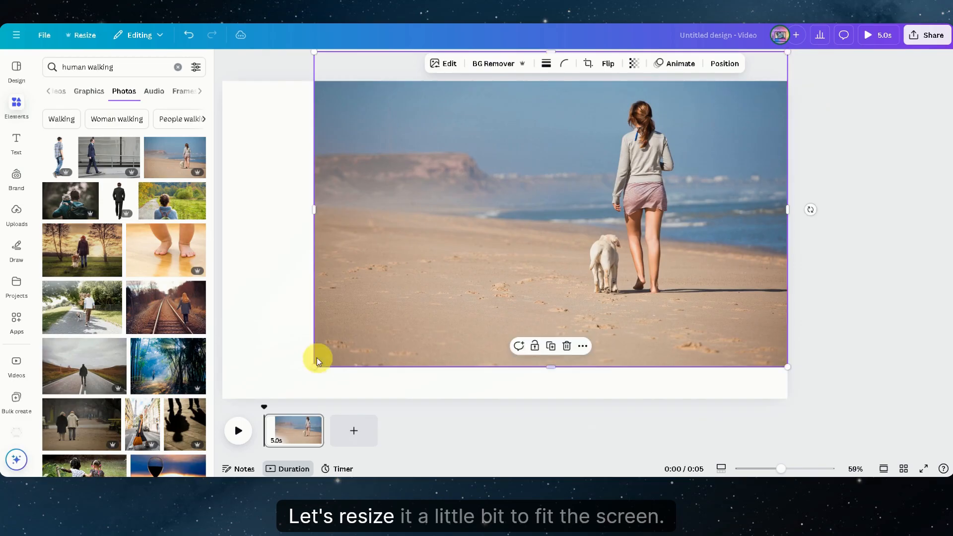
drag(314, 367, 213, 424)
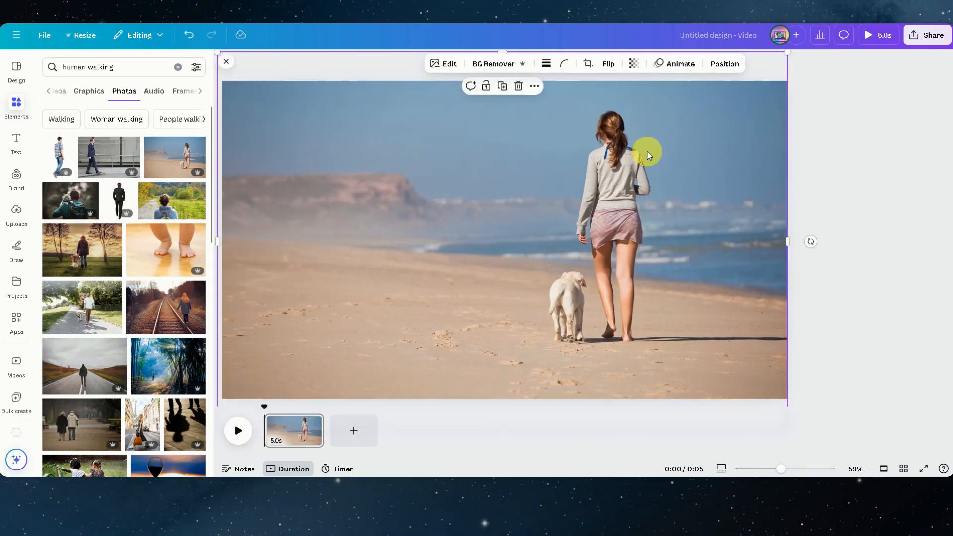
Step: Separate the dog from the beach photo with Magic Grab
click(448, 69)
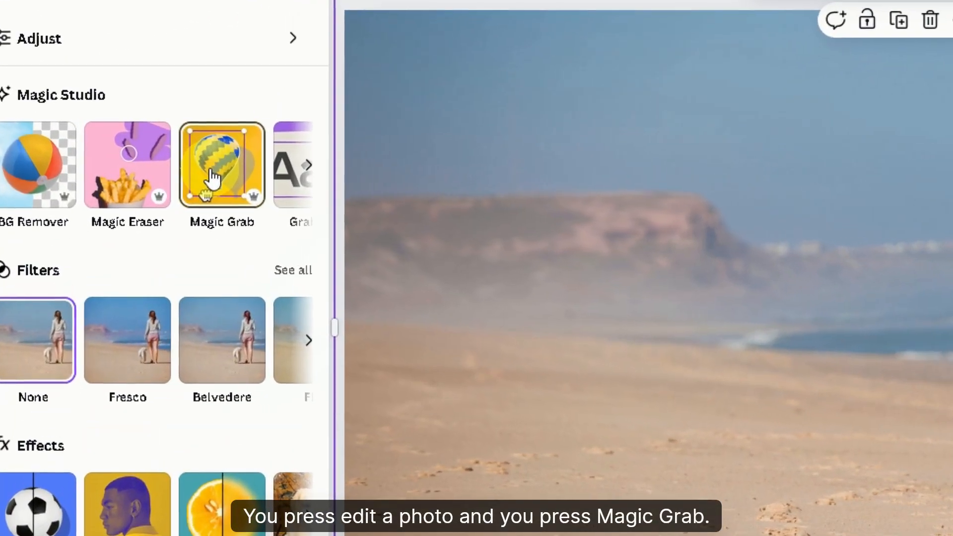
click(20, 234)
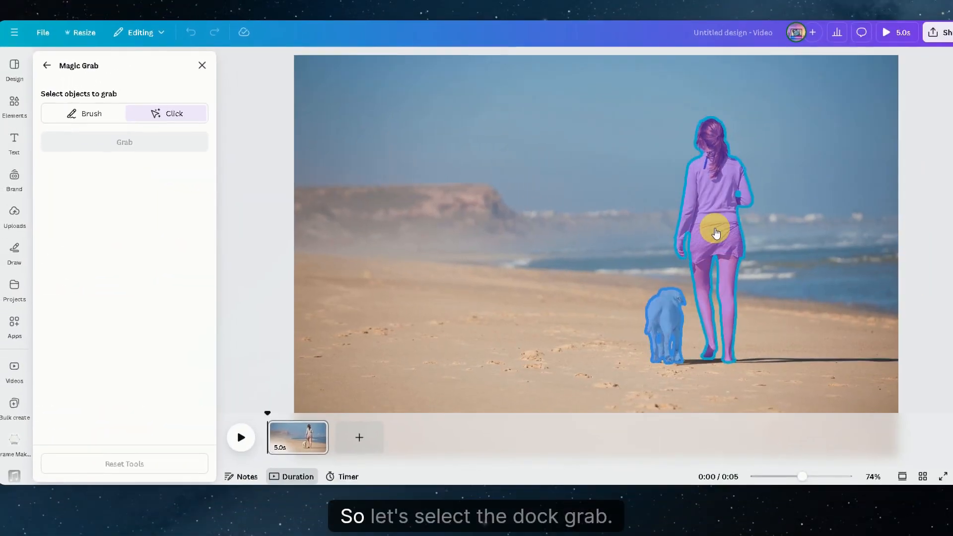
click(828, 373)
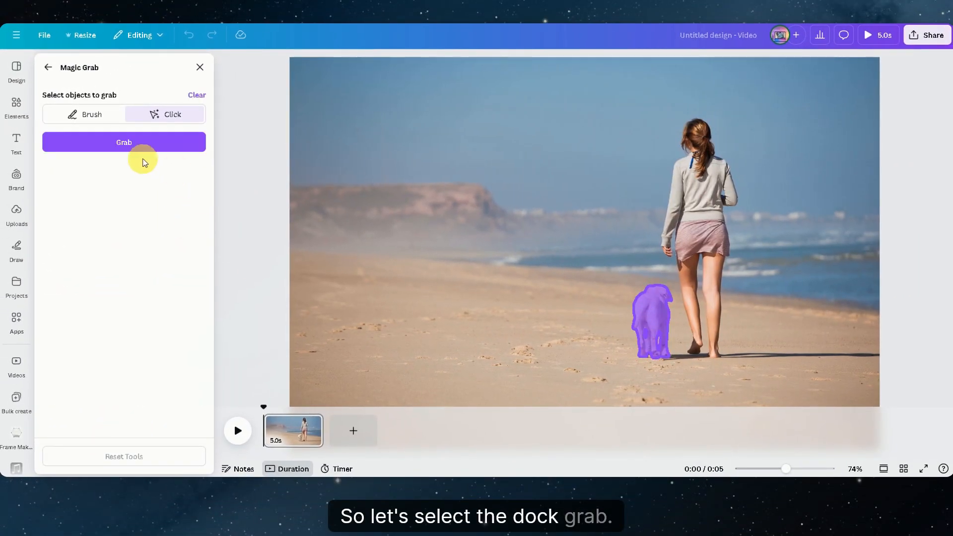
click(143, 148)
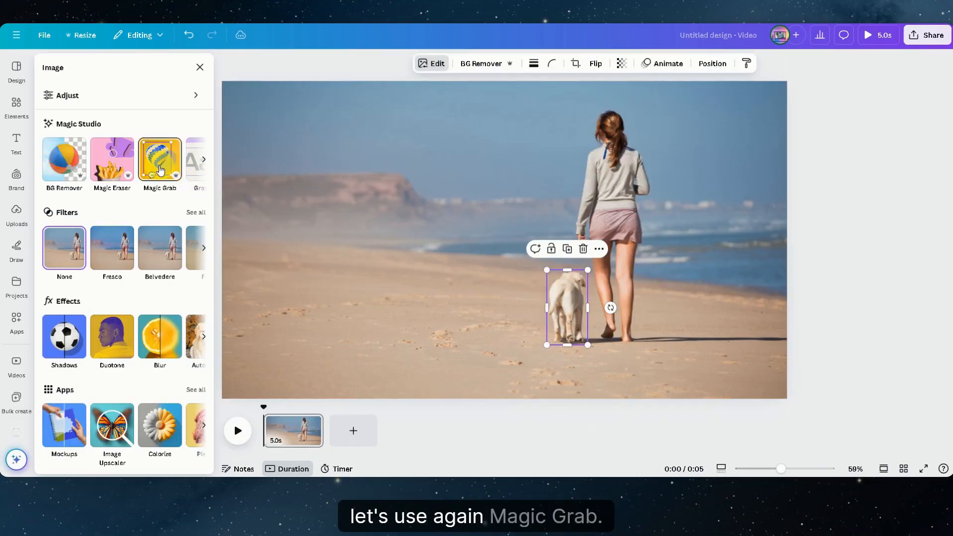
Step: Move the cut-out dog slightly left, away from the woman's legs
click(160, 170)
click(579, 197)
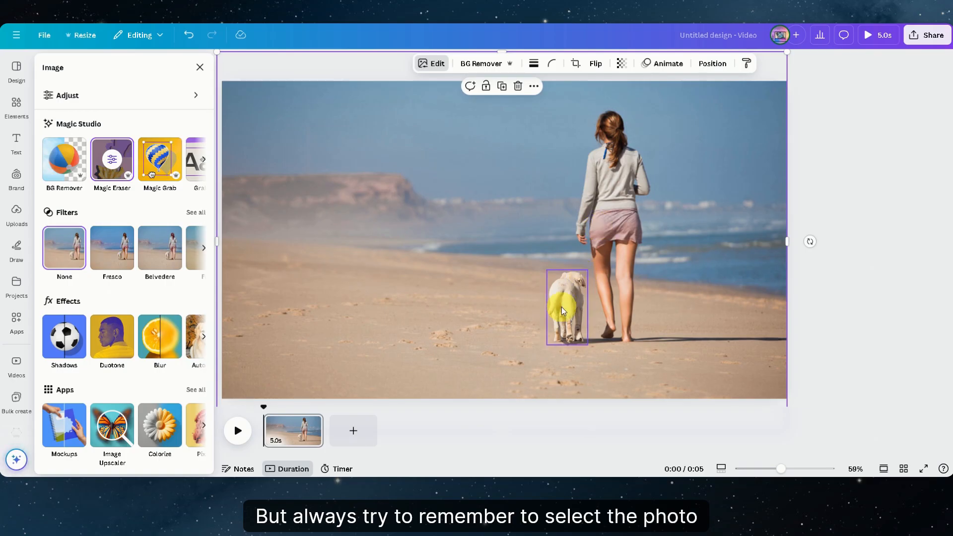
drag(564, 297, 529, 303)
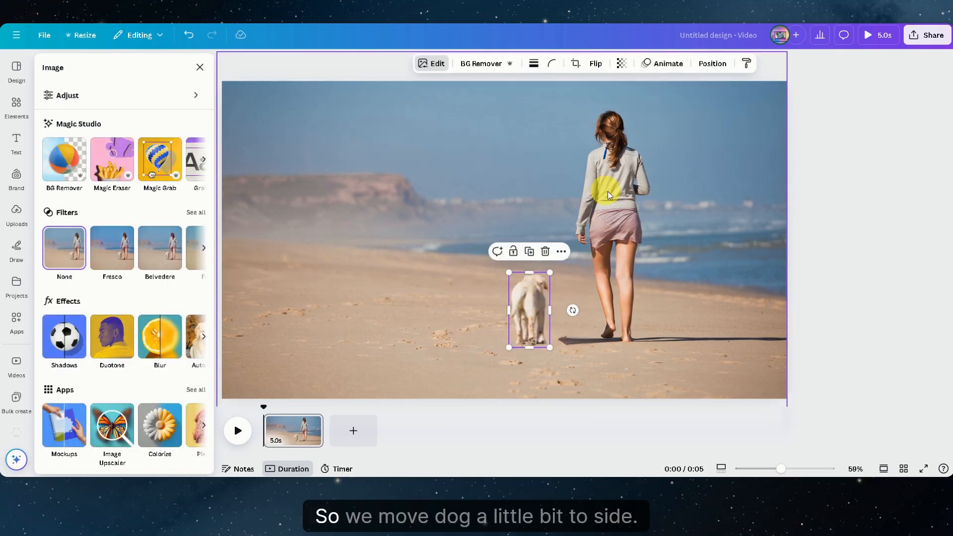
Step: Separate the woman from the beach photo with Magic Grab and move her to the left side of the scene
click(612, 212)
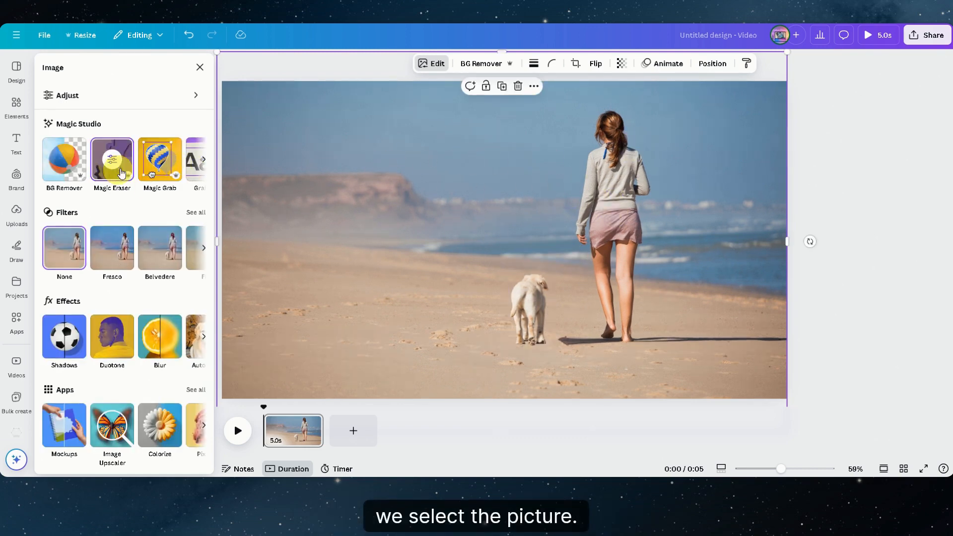
click(160, 167)
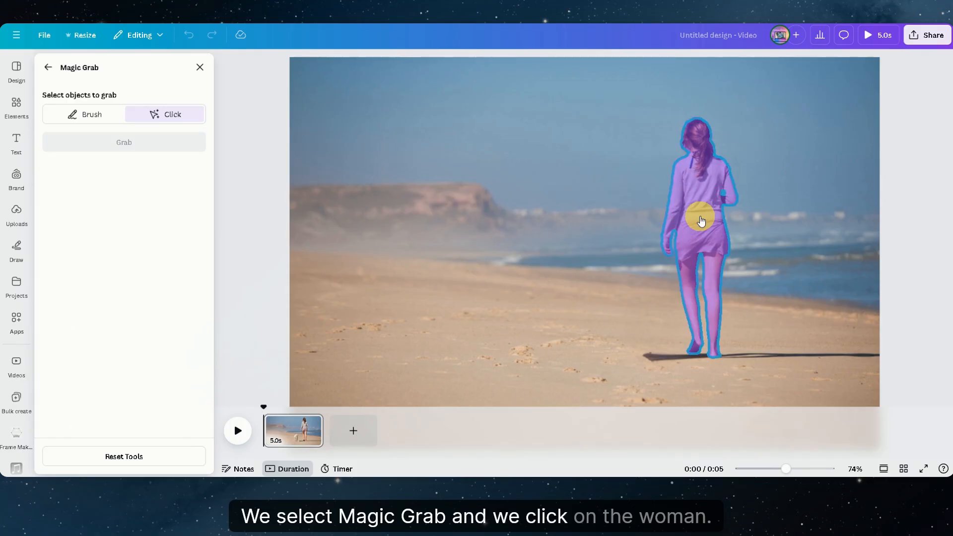
click(704, 238)
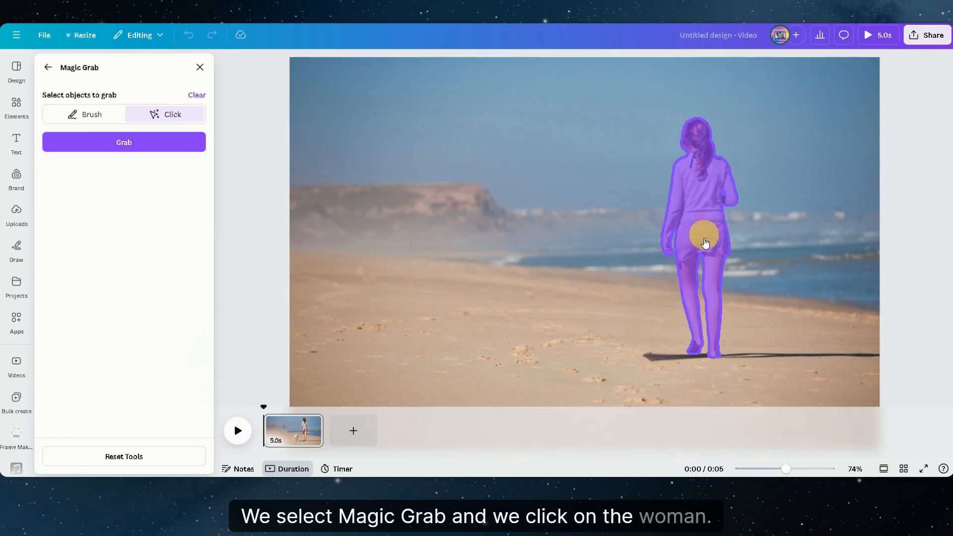
click(660, 358)
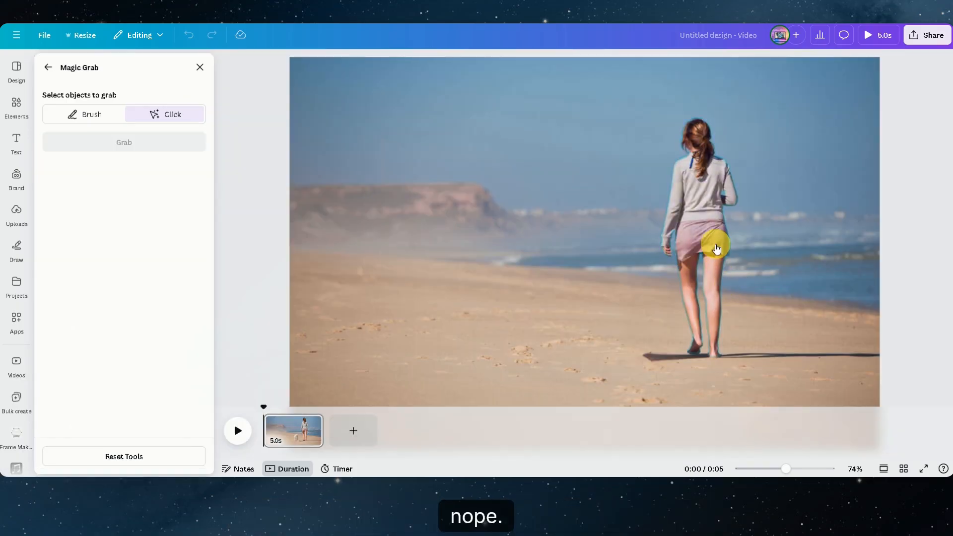
click(716, 249)
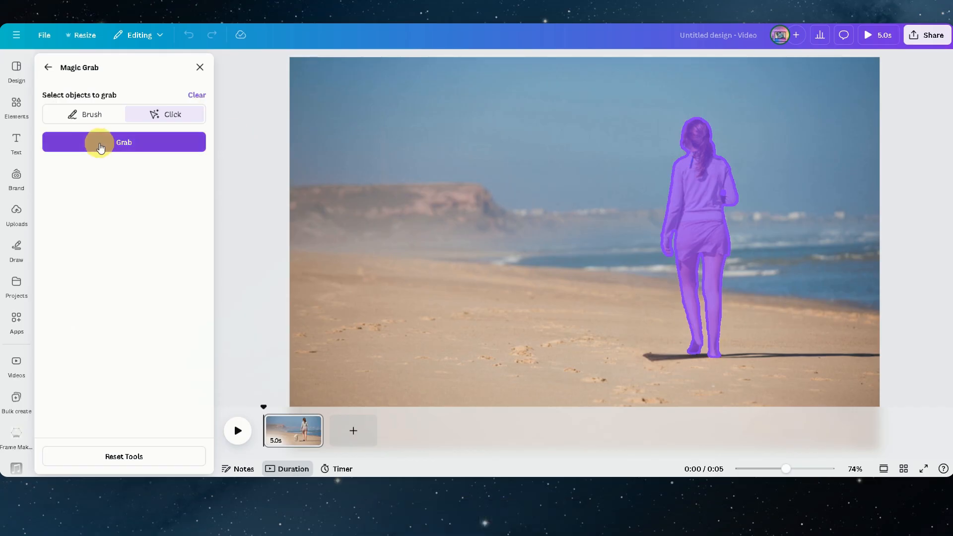
click(99, 142)
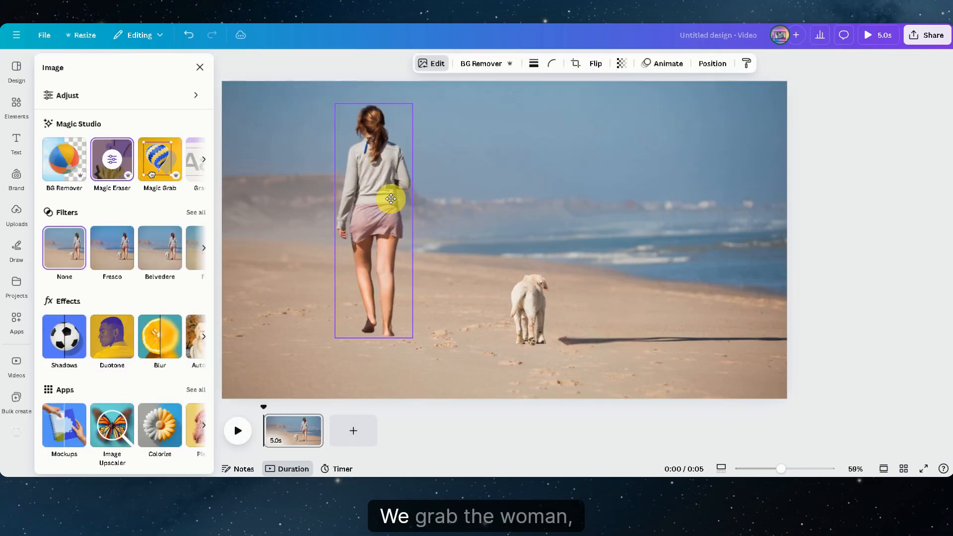
click(391, 198)
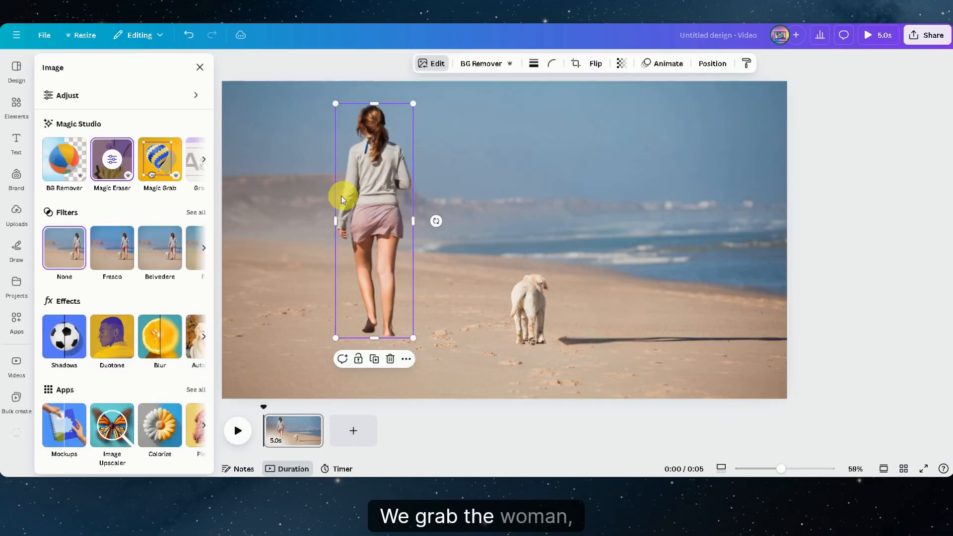
Step: Erase the woman's leftover shadow from the beach background with the Magic Eraser brush
click(744, 187)
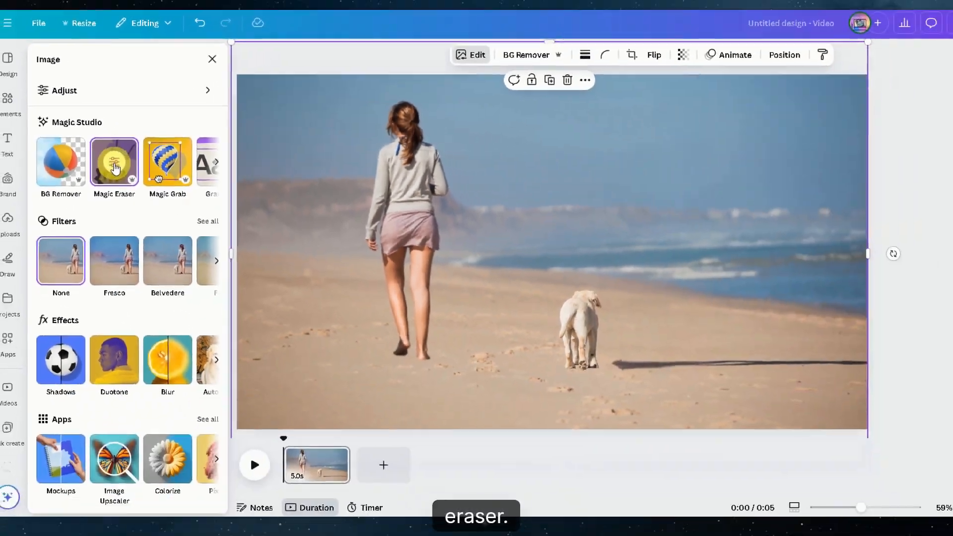
click(115, 168)
drag(712, 382, 879, 385)
click(102, 185)
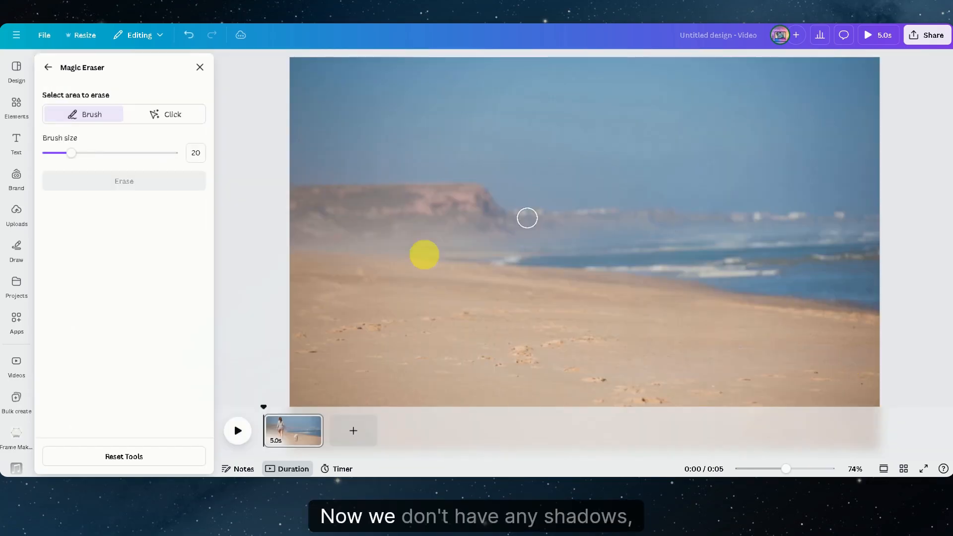
click(199, 67)
Step: Move the woman back to the right of the beach scene and place the dog close beside her
drag(395, 223, 621, 207)
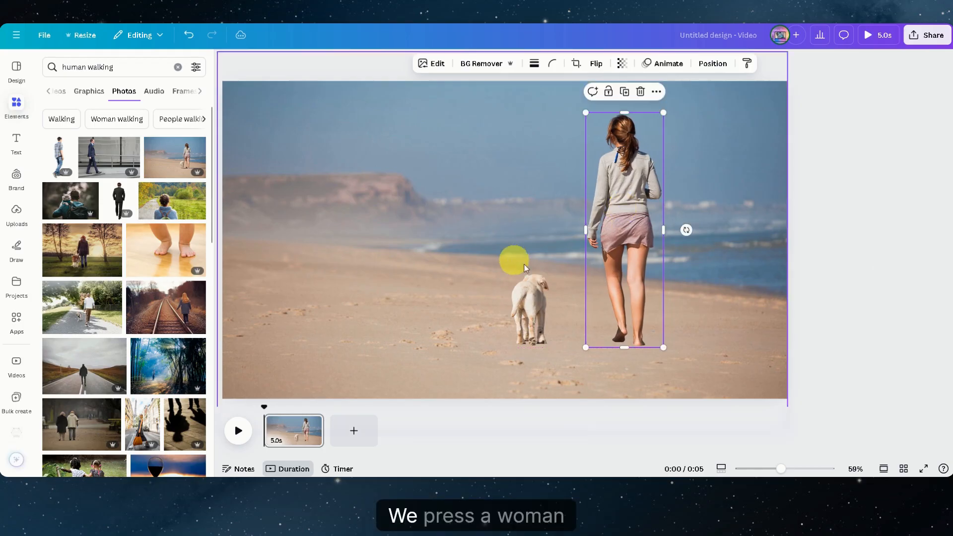
drag(532, 292, 559, 297)
click(329, 196)
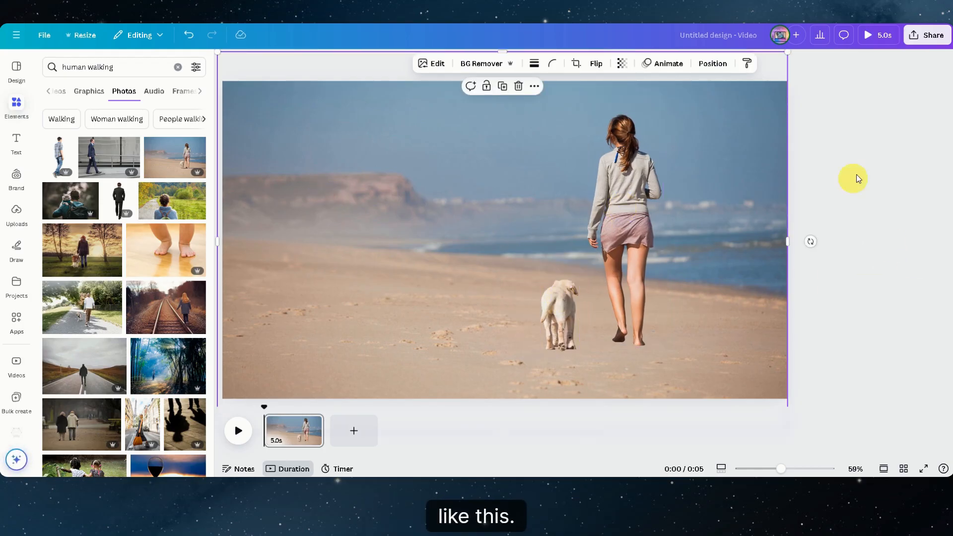
click(883, 157)
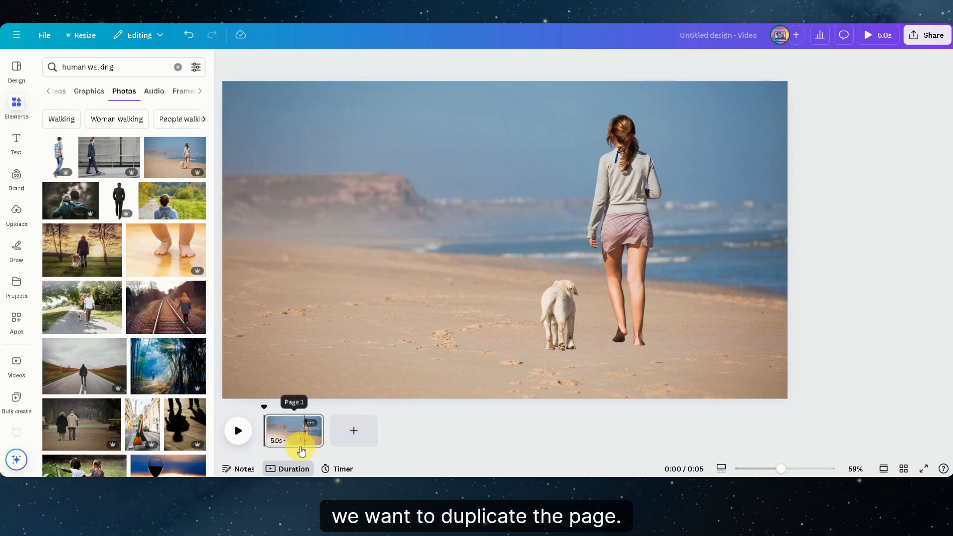
Step: Duplicate the finished beach page in the timeline
click(289, 433)
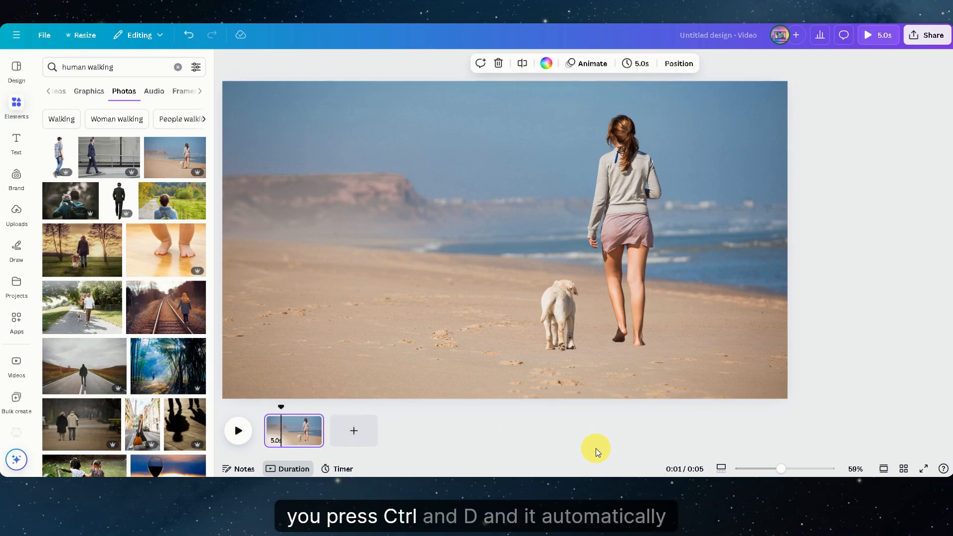
key(ctrl+d)
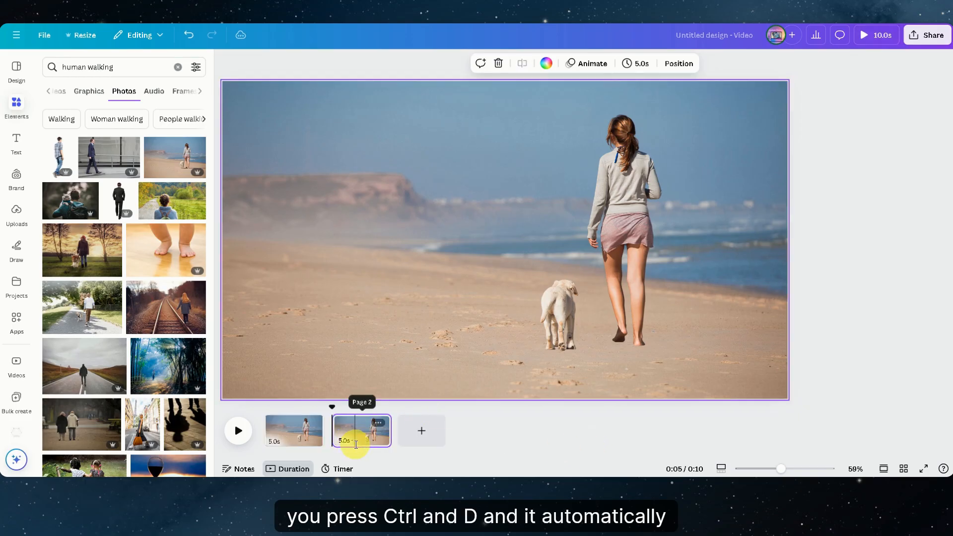
right_click(350, 431)
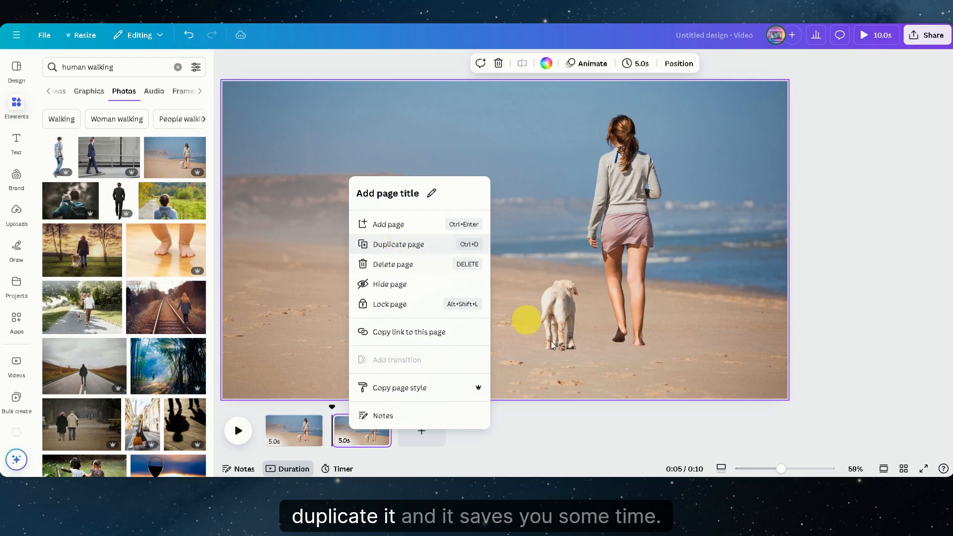
click(535, 443)
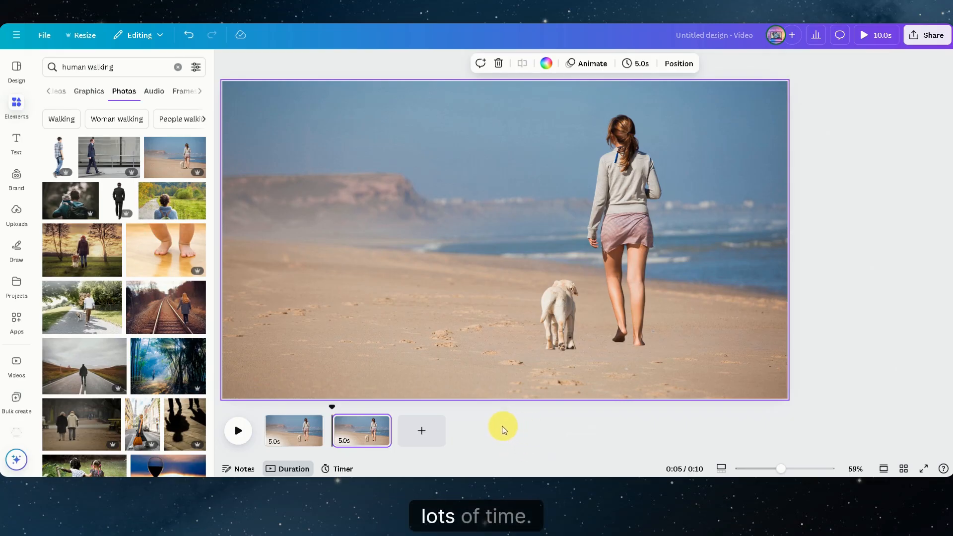
Step: On the first page, move the dog left and enlarge it to roughly twice its size
click(307, 433)
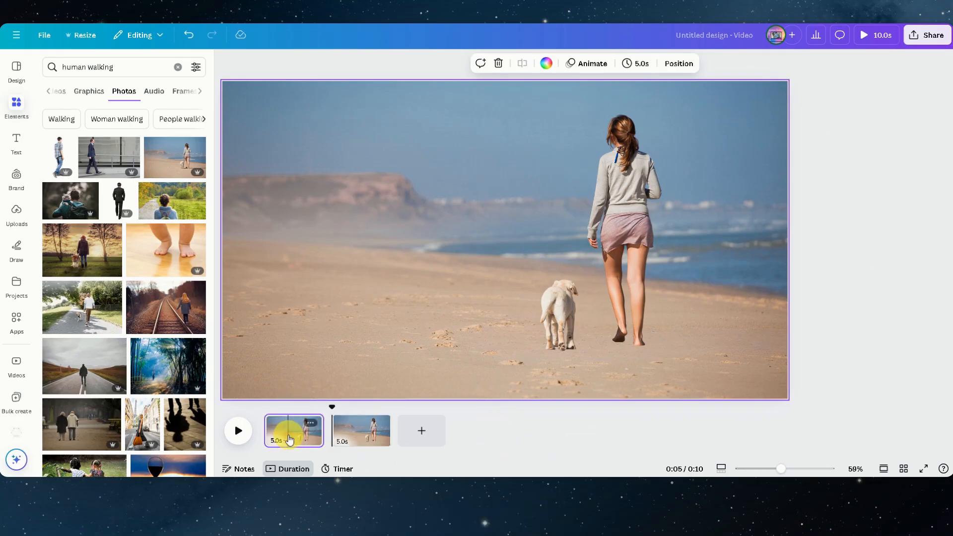
click(550, 323)
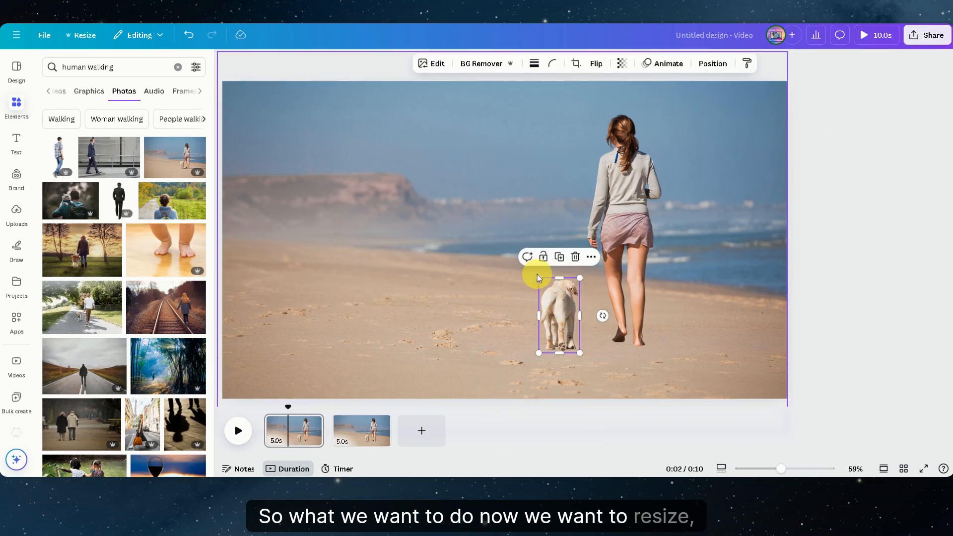
drag(559, 320, 466, 309)
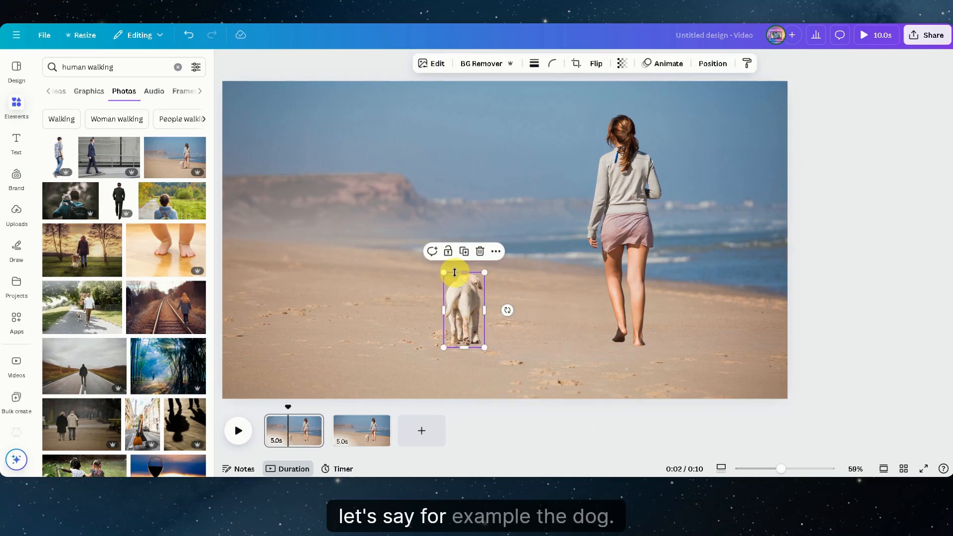
drag(444, 272, 355, 194)
Step: Enlarge the woman on the first page until her head and shoulders extend beyond the page's upper edge
click(633, 218)
drag(663, 111, 844, 2)
click(283, 174)
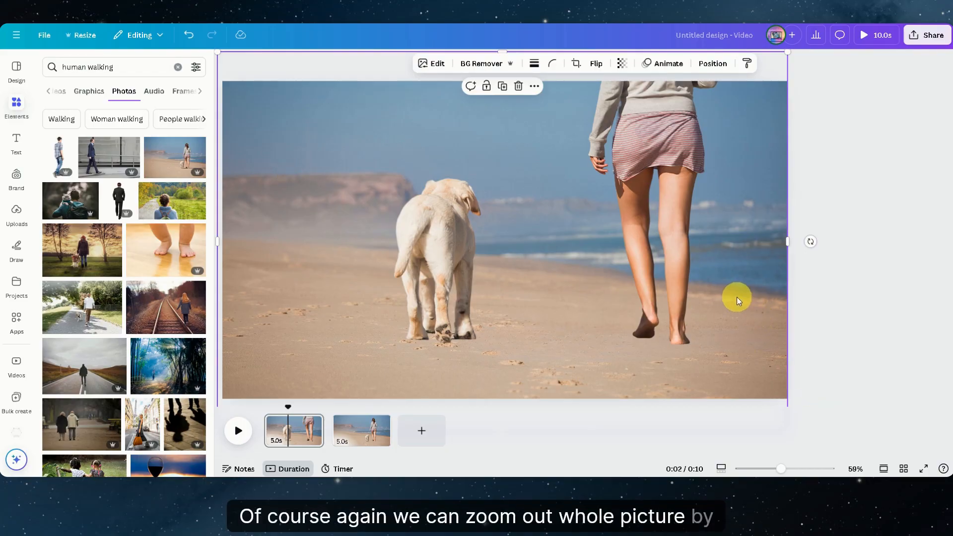
Step: Enlarge the beach background on the first page and move it up so sand fills most of the page
scroll(737, 297, down, 3)
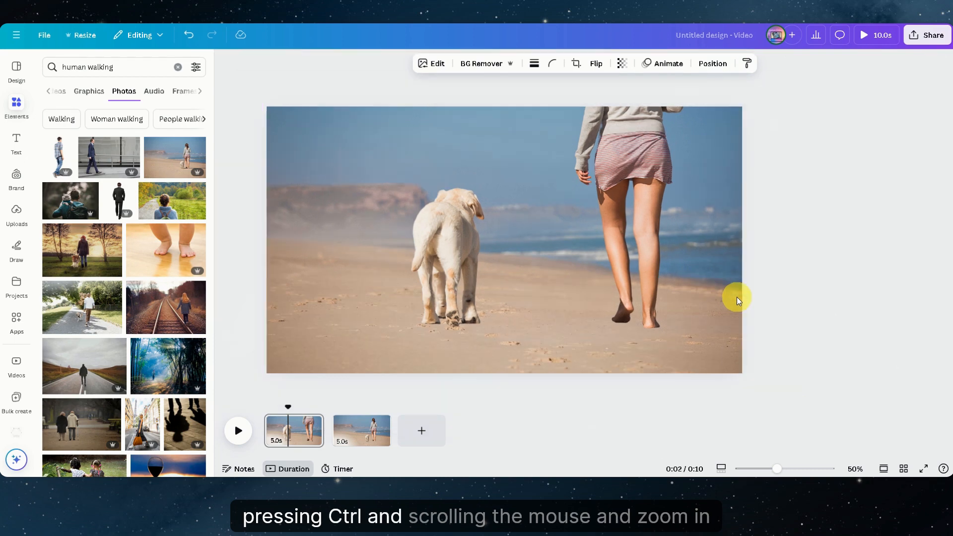
scroll(736, 297, up, 2)
drag(701, 383, 878, 497)
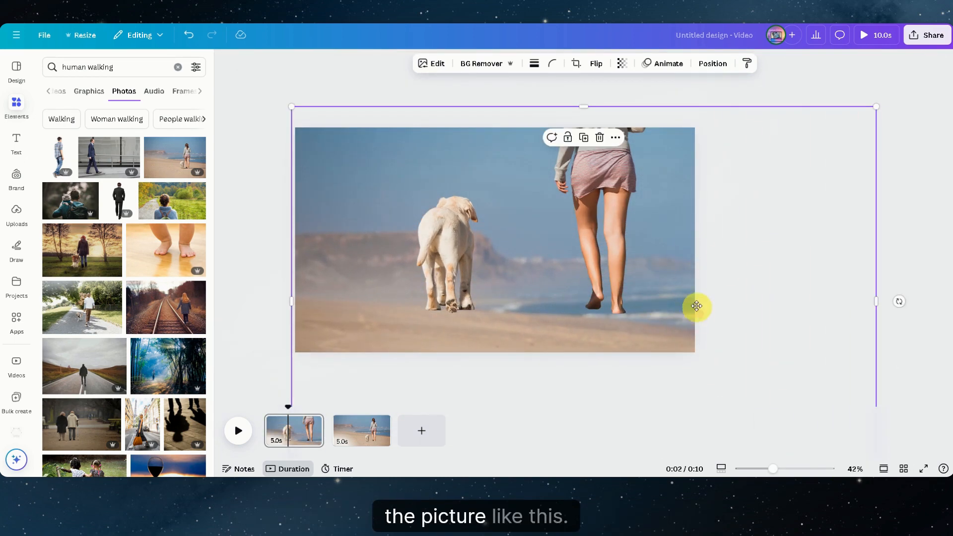
drag(696, 306, 664, 178)
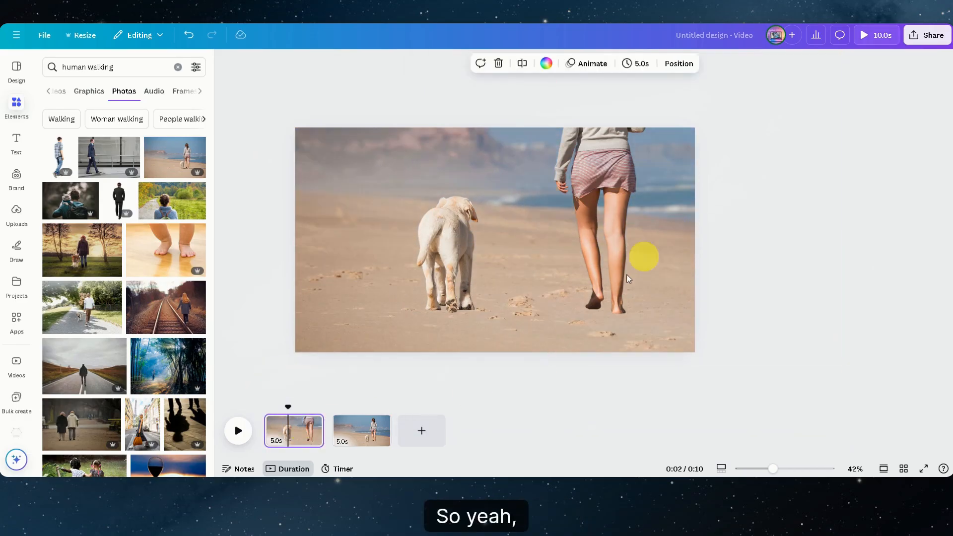
Step: Move the wide beach page to the start of the timeline and duplicate the close-up page after it
drag(356, 433, 290, 436)
click(363, 432)
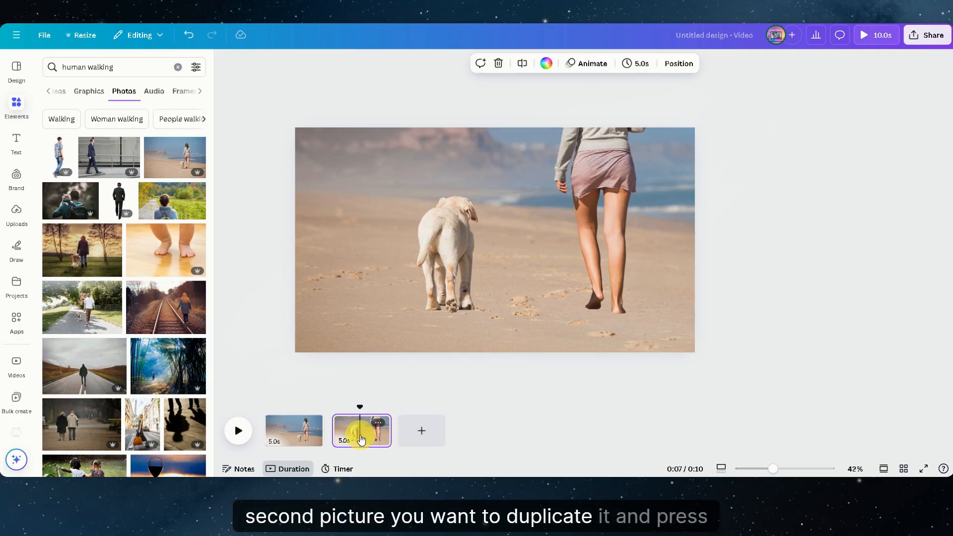
key(ctrl+d)
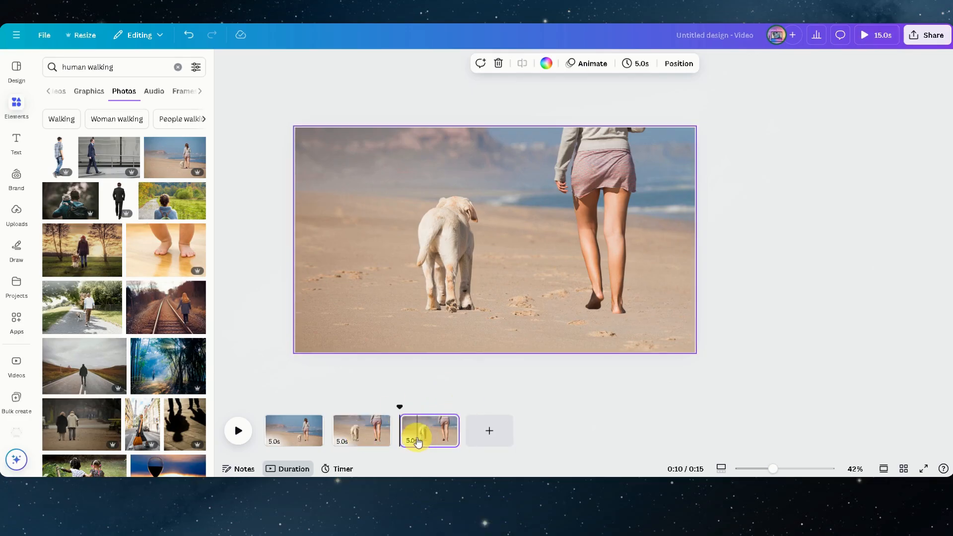
Step: On the third page, enlarge the dog and the woman until their upper bodies extend beyond the page's upper edge
click(432, 434)
click(434, 225)
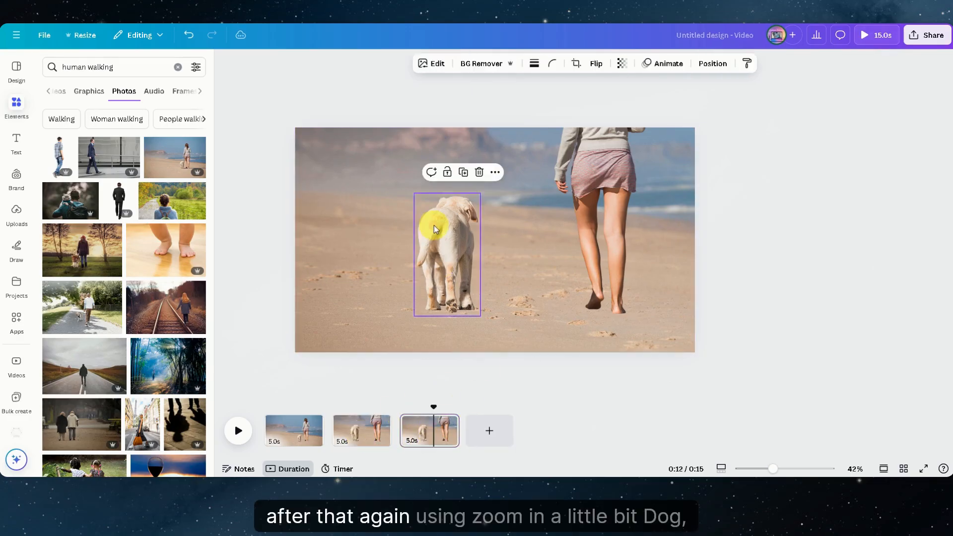
drag(415, 194, 259, 85)
click(623, 277)
drag(649, 316, 764, 438)
drag(624, 232, 610, 86)
Step: Enlarge the beach background on the third page and shift it up until only sand fills the page
click(323, 339)
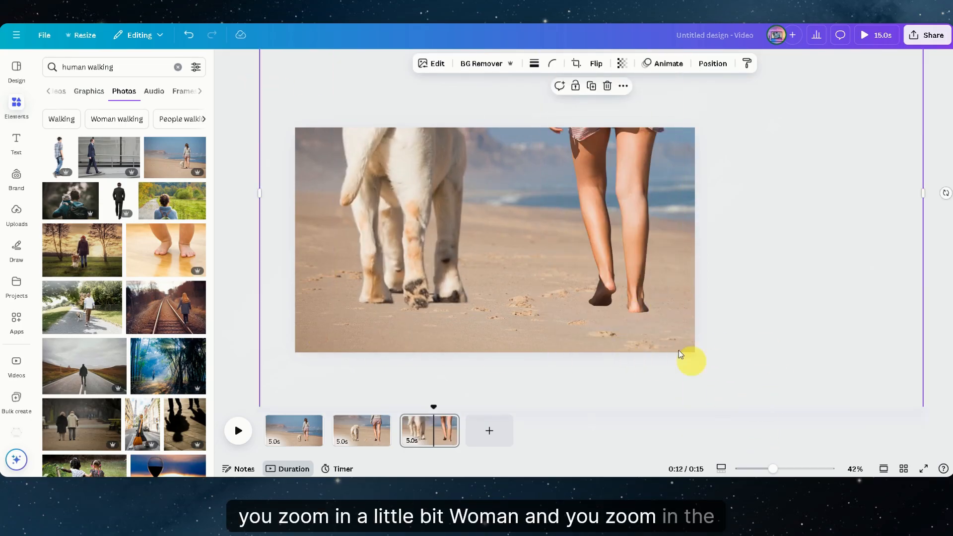
scroll(735, 332, down, 5)
drag(780, 354, 712, 233)
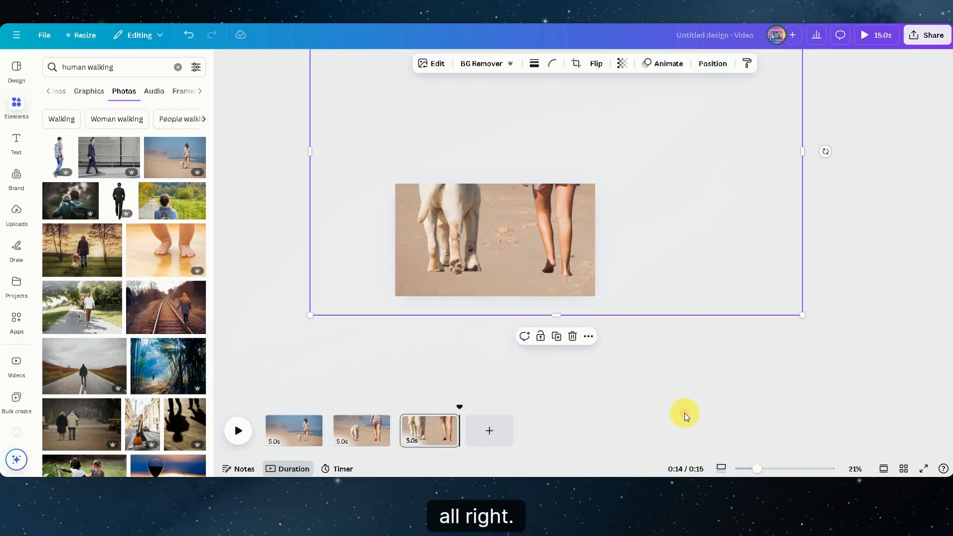
Step: Enlarge the dog on the third page further until only its legs fit inside the page
click(423, 266)
drag(415, 142, 356, 61)
click(655, 342)
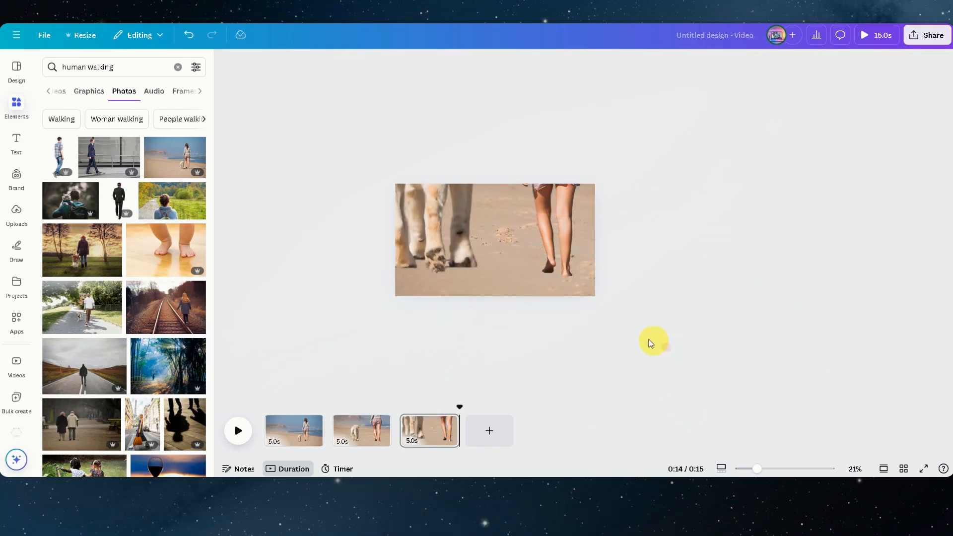
Step: Apply the Breathe animation with the Out scale direction to the woman and the dog on the first page
click(330, 441)
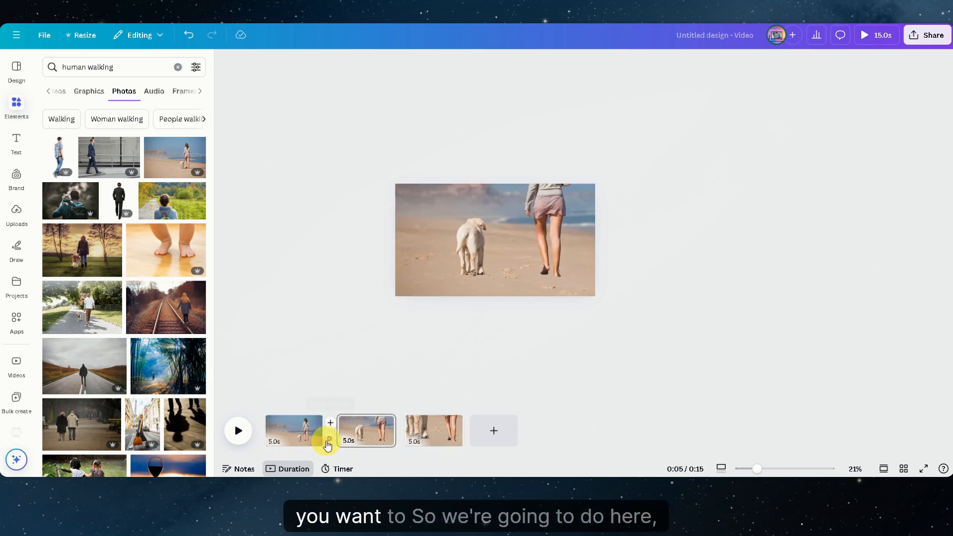
click(285, 440)
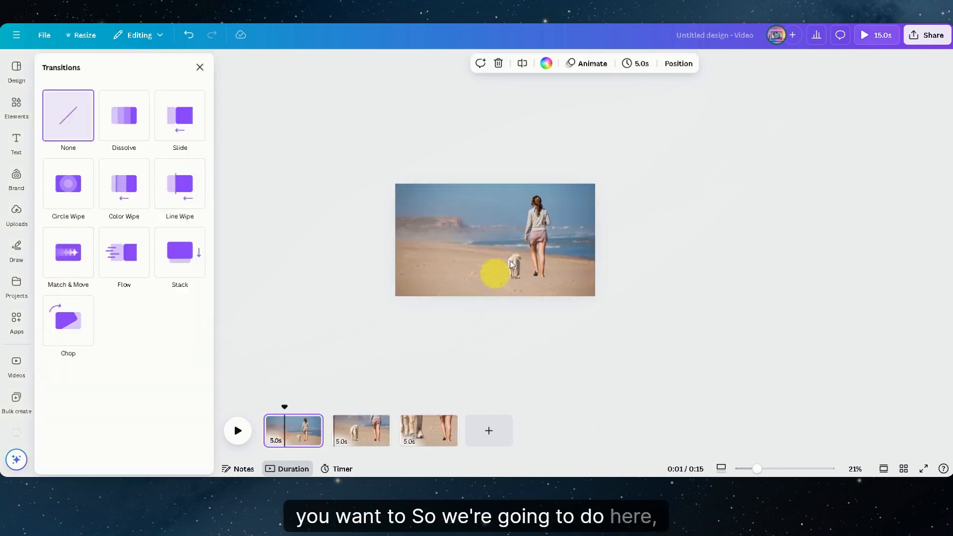
click(539, 236)
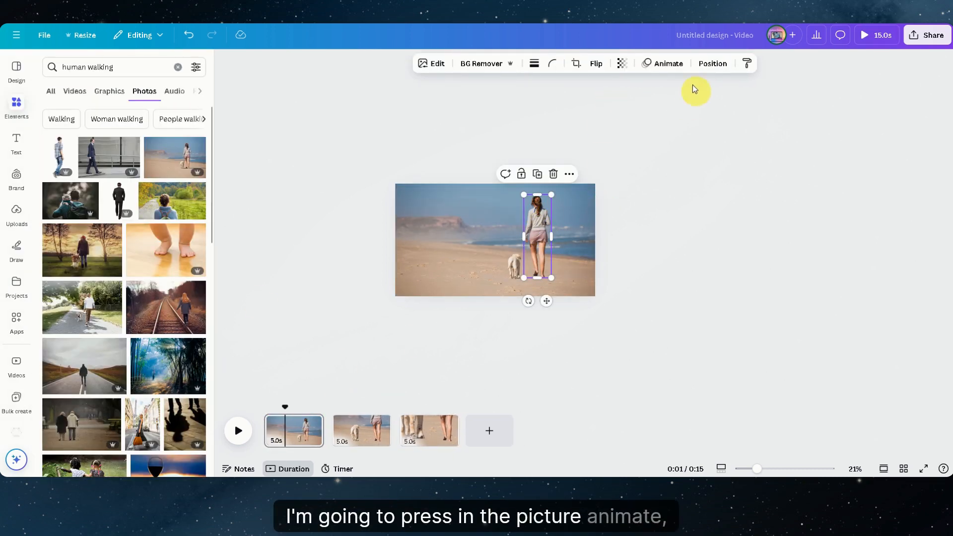
click(676, 66)
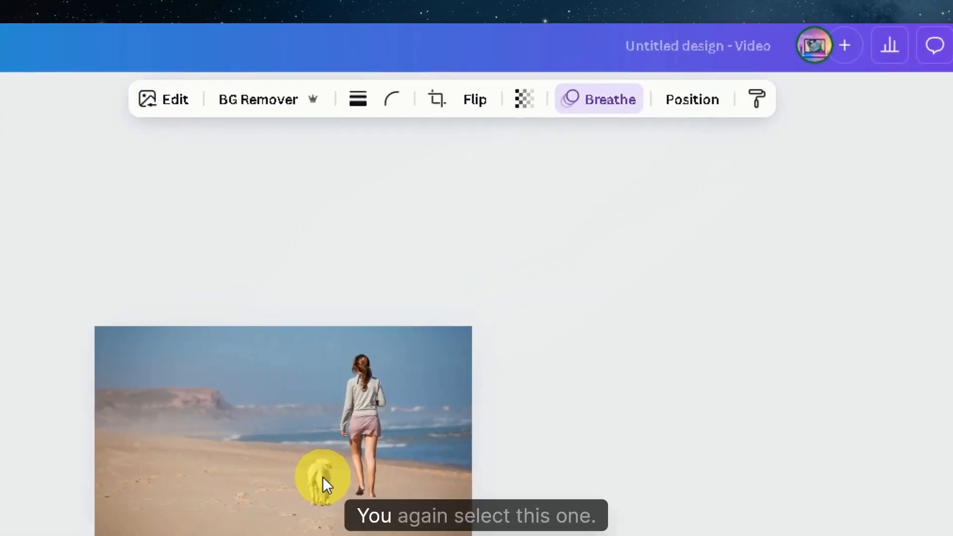
click(514, 267)
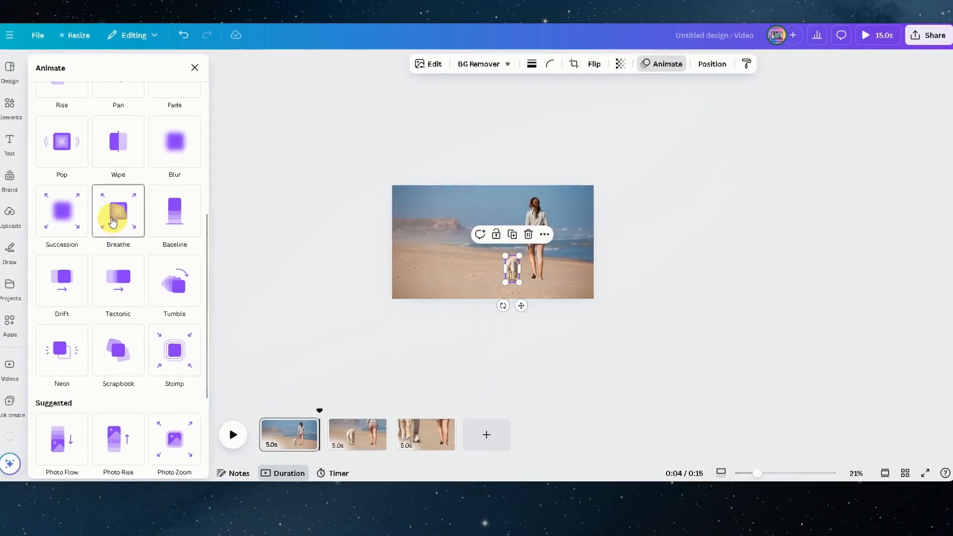
click(52, 234)
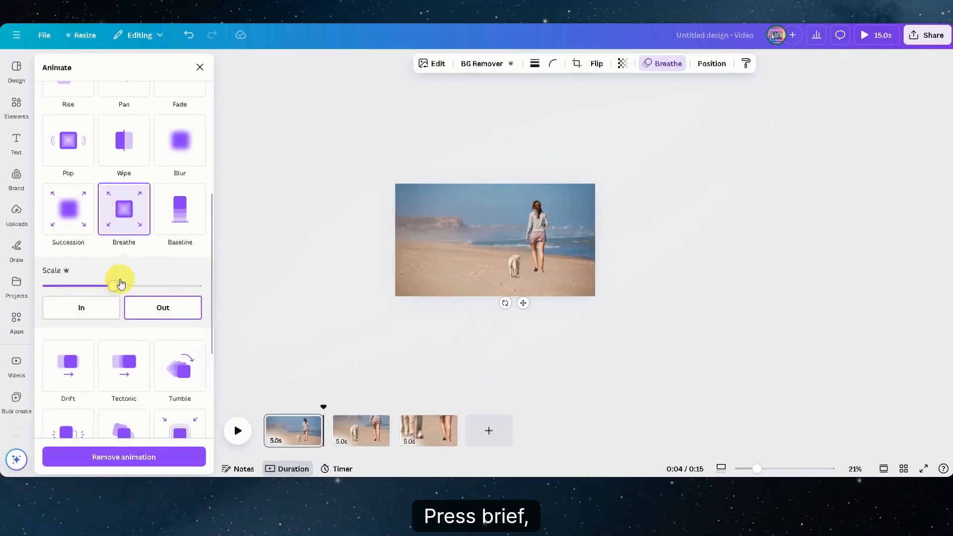
Step: Apply the Breathe animation with the Out scale direction to the beach background on the first page
click(330, 441)
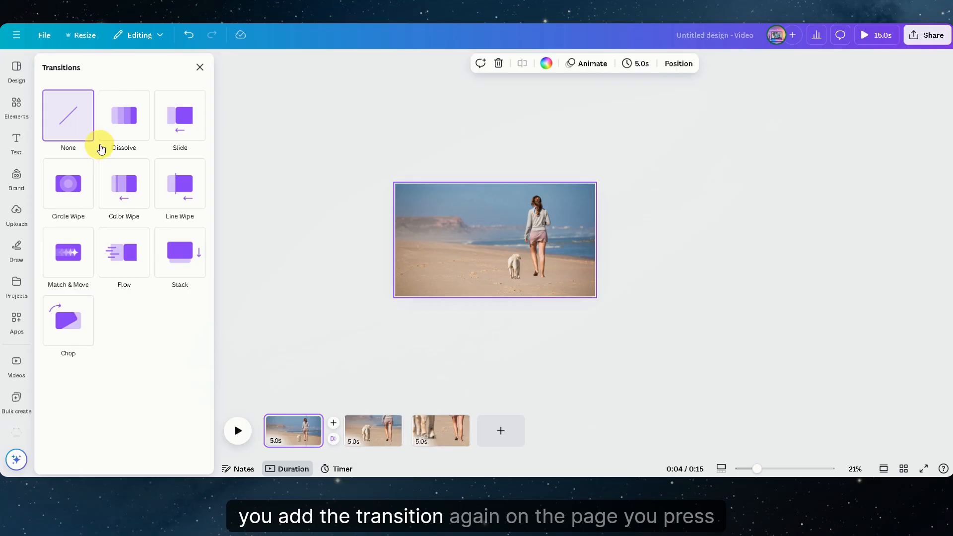
click(128, 112)
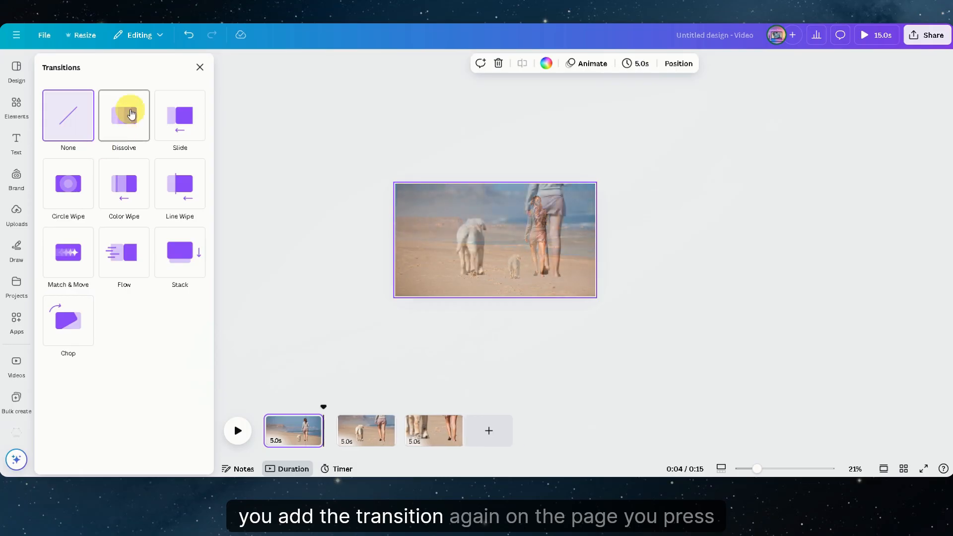
click(439, 210)
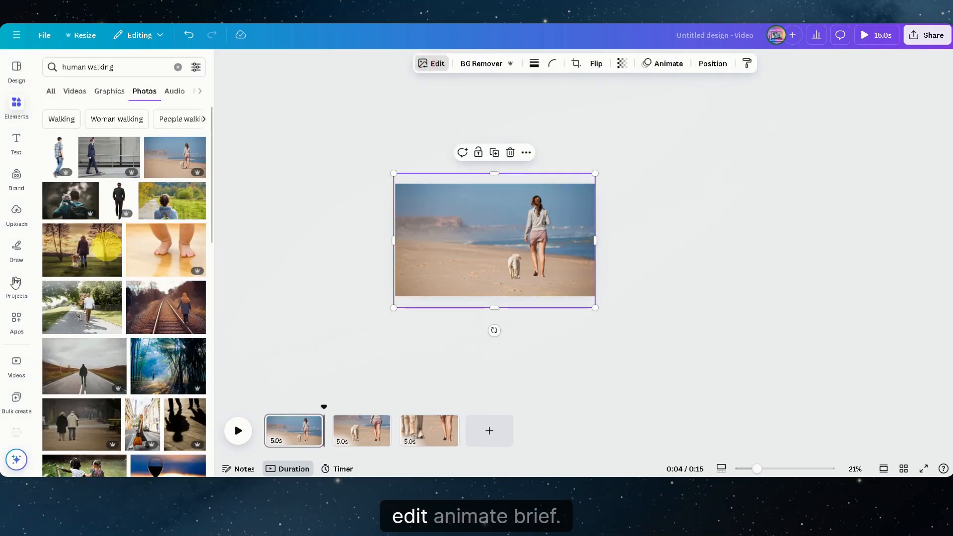
click(432, 63)
click(662, 63)
scroll(124, 298, down, 3)
click(126, 394)
scroll(126, 393, down, 4)
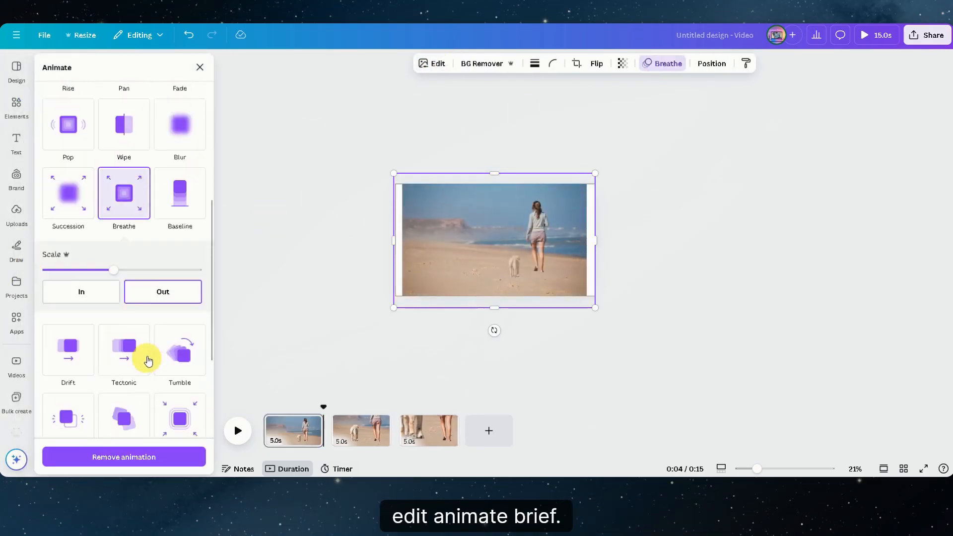
Step: Add a Match & Move transition lasting 2.5 seconds between the first and second pages
click(318, 436)
click(332, 440)
click(68, 253)
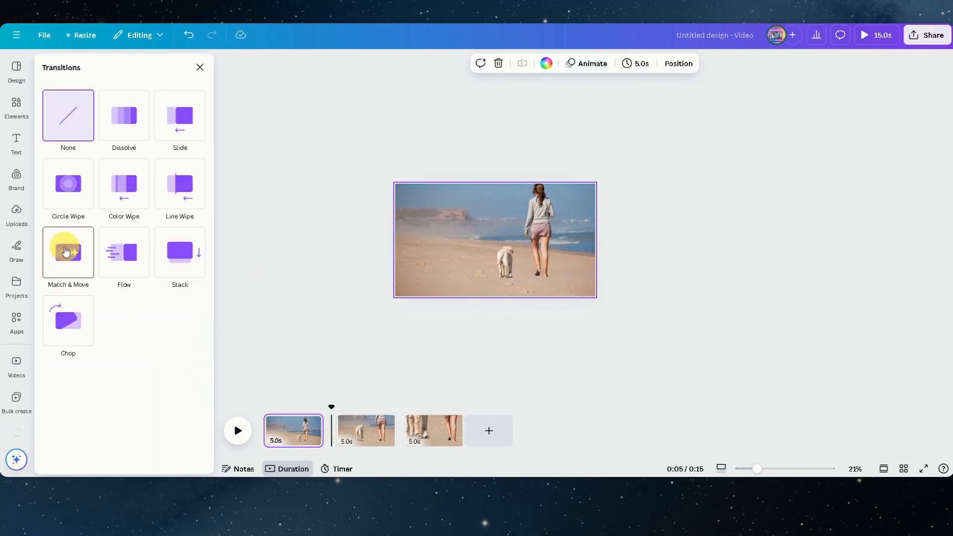
drag(69, 328, 173, 329)
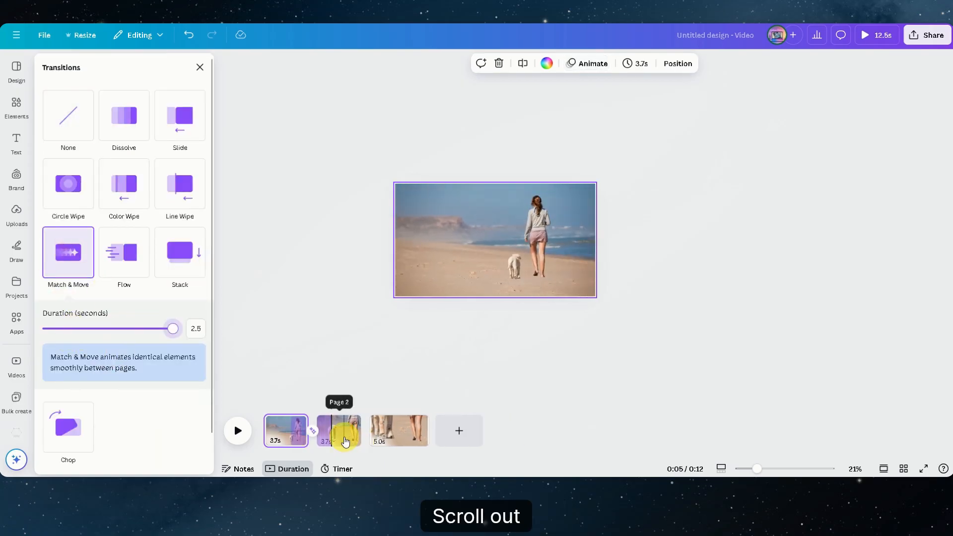
Step: Apply the Breathe animation, scaling Out, to the dog, the woman and the background on the second page
click(346, 441)
click(476, 249)
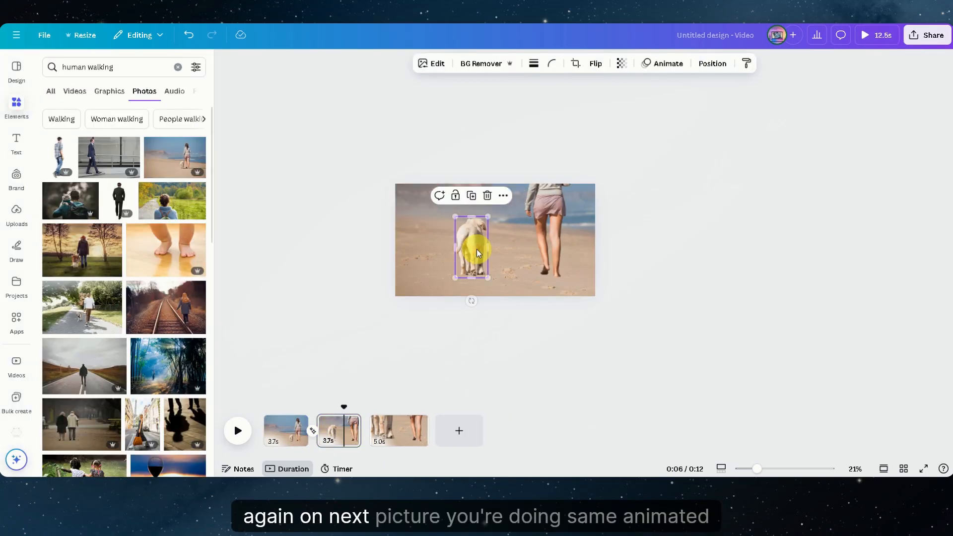
click(671, 65)
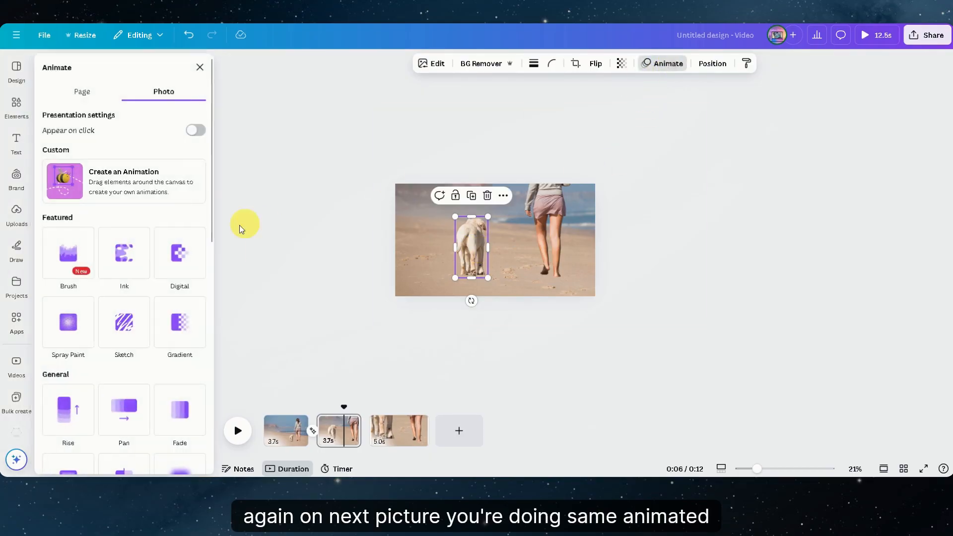
scroll(153, 297, down, 5)
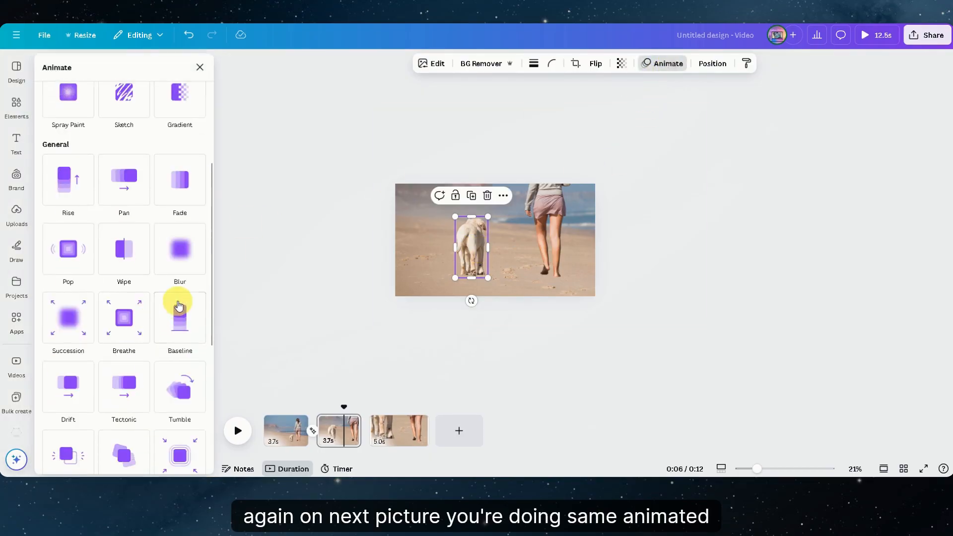
click(124, 321)
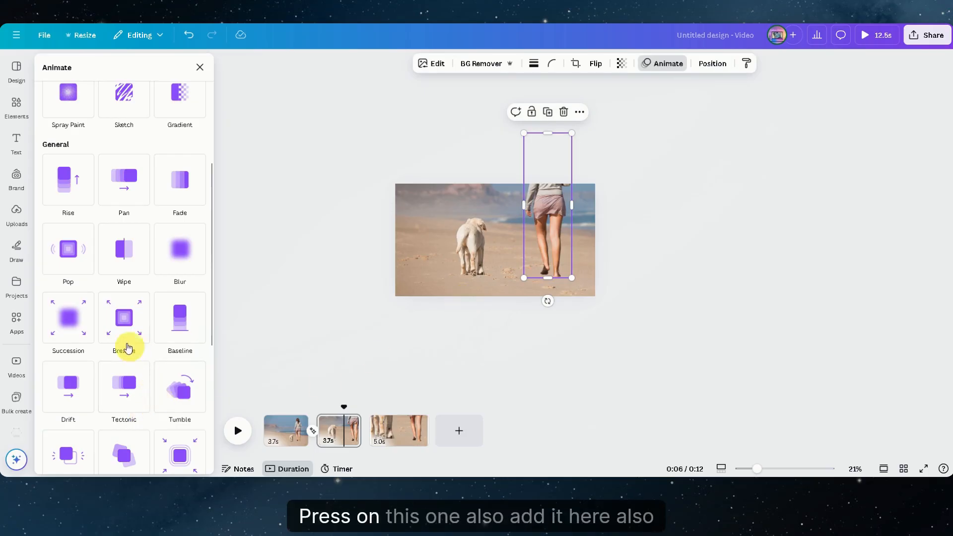
click(134, 323)
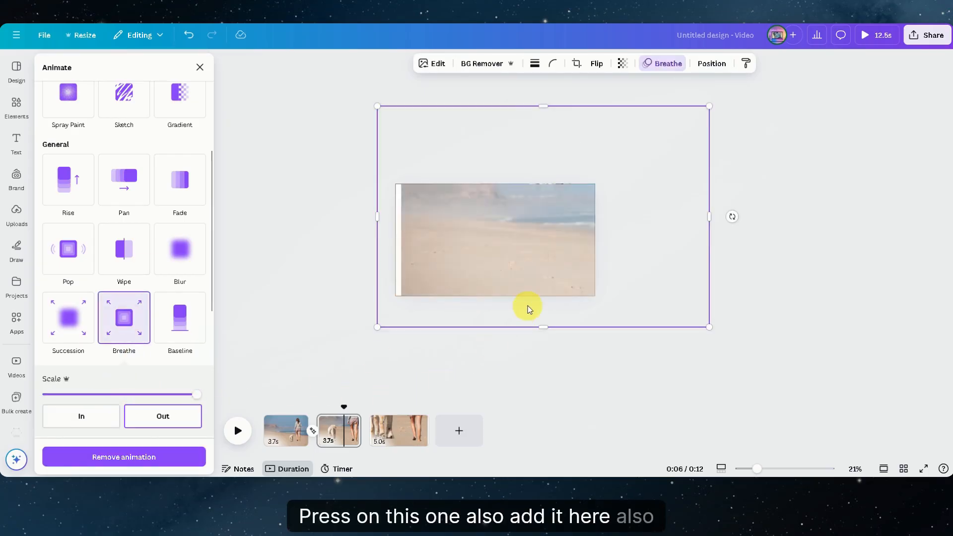
Step: Add a Match & Move transition lasting 2.5 seconds between the second and third pages
click(365, 432)
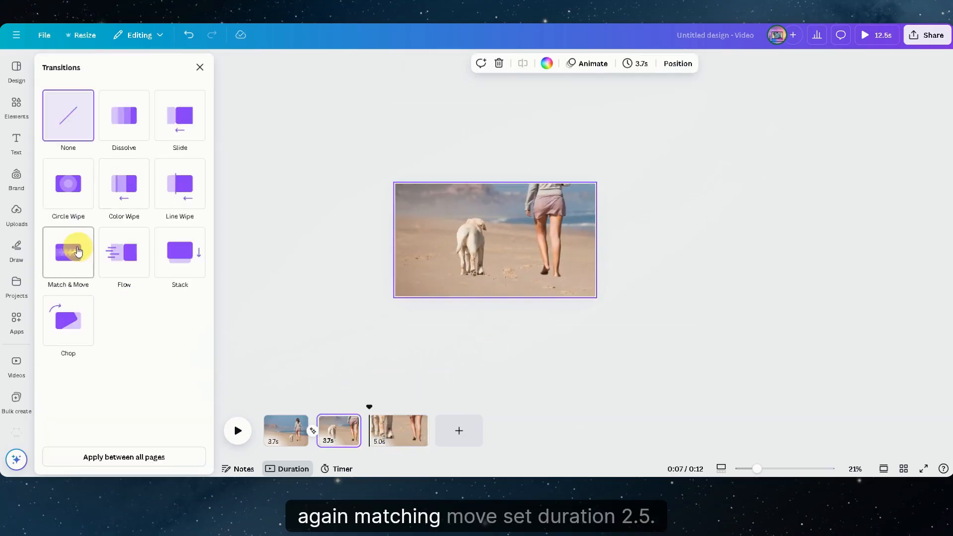
click(68, 253)
drag(82, 326, 173, 328)
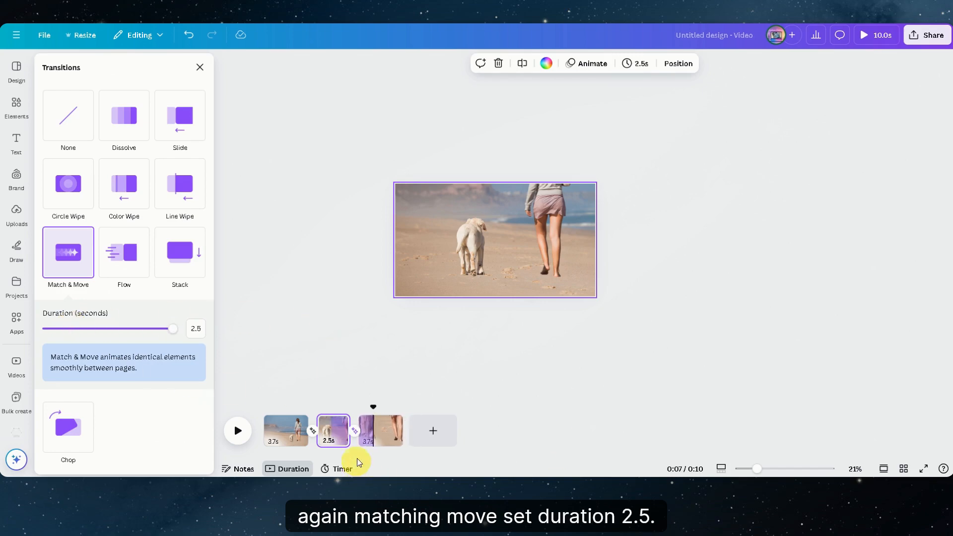
Step: Apply the Breathe animation, scaling Out, to the dog, the woman and the background on the third page
click(383, 436)
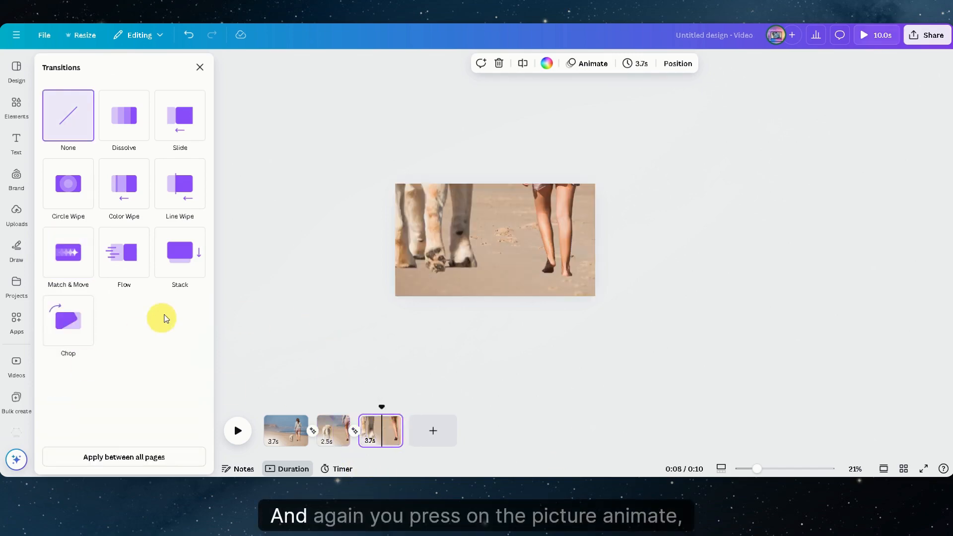
click(466, 231)
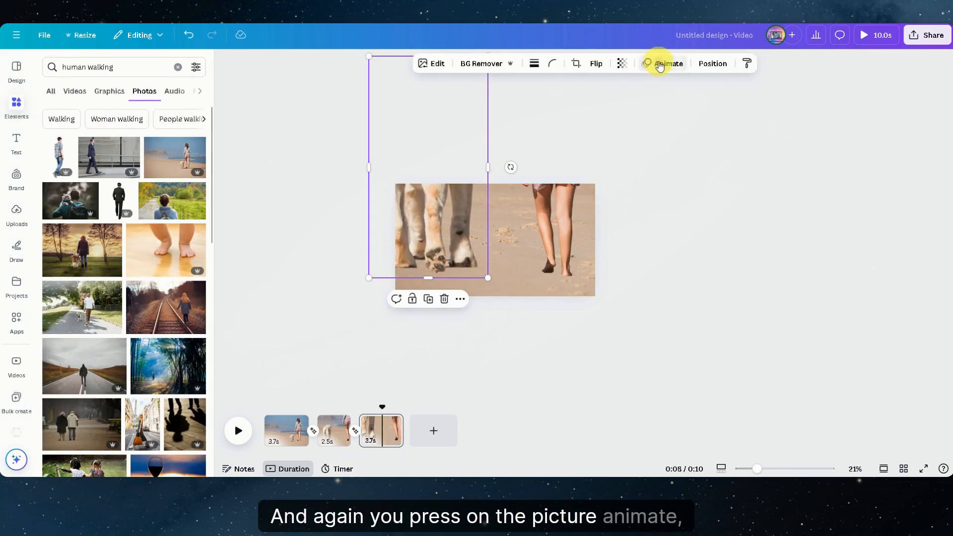
click(660, 65)
scroll(100, 347, down, 3)
click(125, 385)
scroll(160, 376, down, 3)
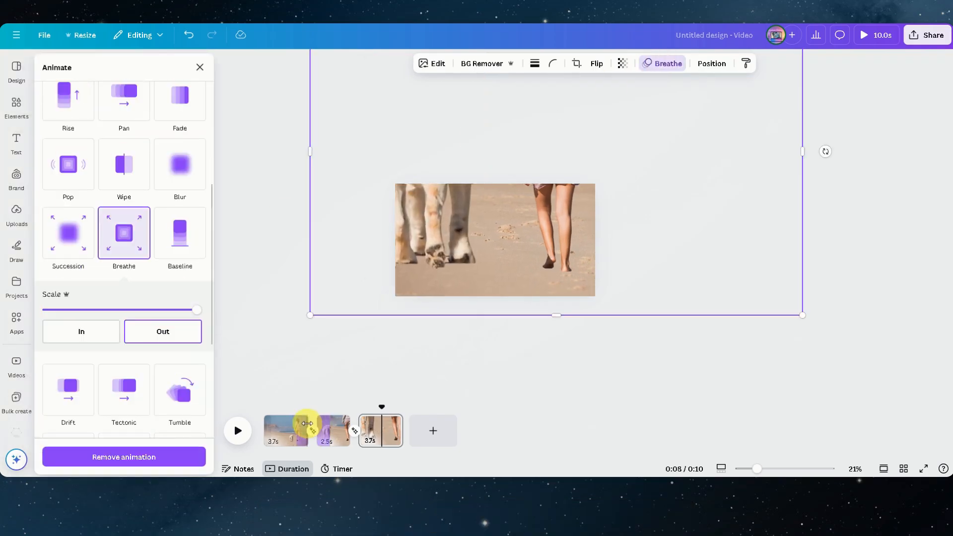
Step: Set the duration of each of the three pages to 10 seconds
drag(306, 423, 382, 417)
right_click(415, 425)
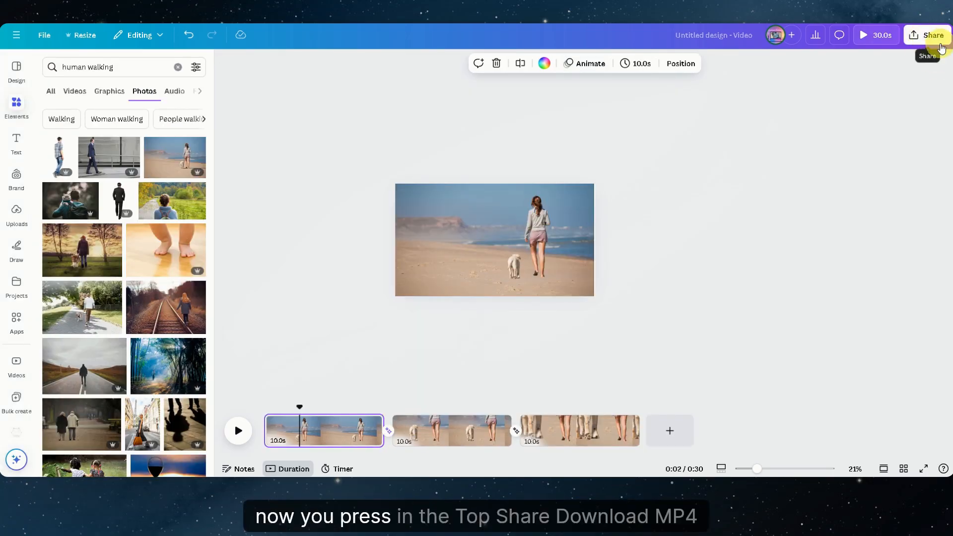
Step: Download all three pages as an MP4 video in 1080p (HD) quality
click(926, 43)
click(772, 236)
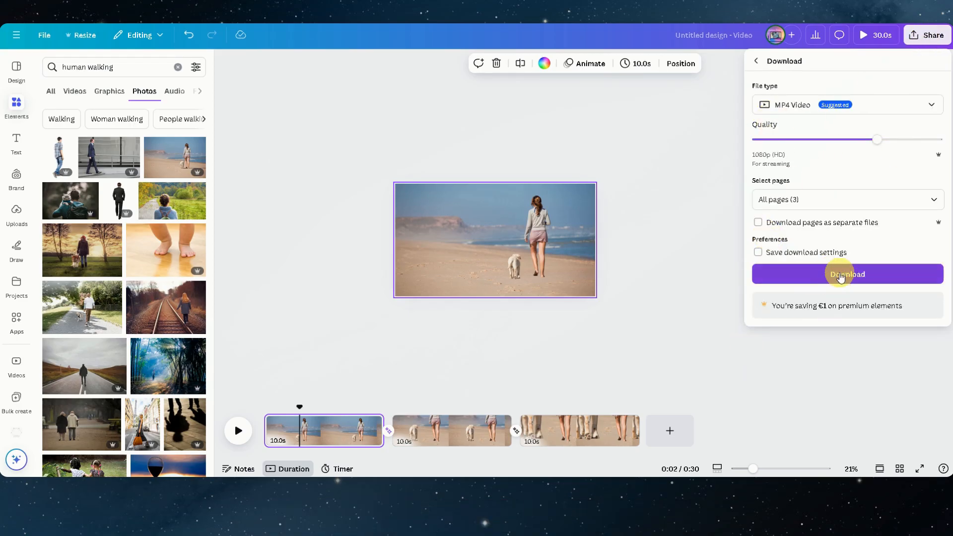
click(840, 278)
click(361, 182)
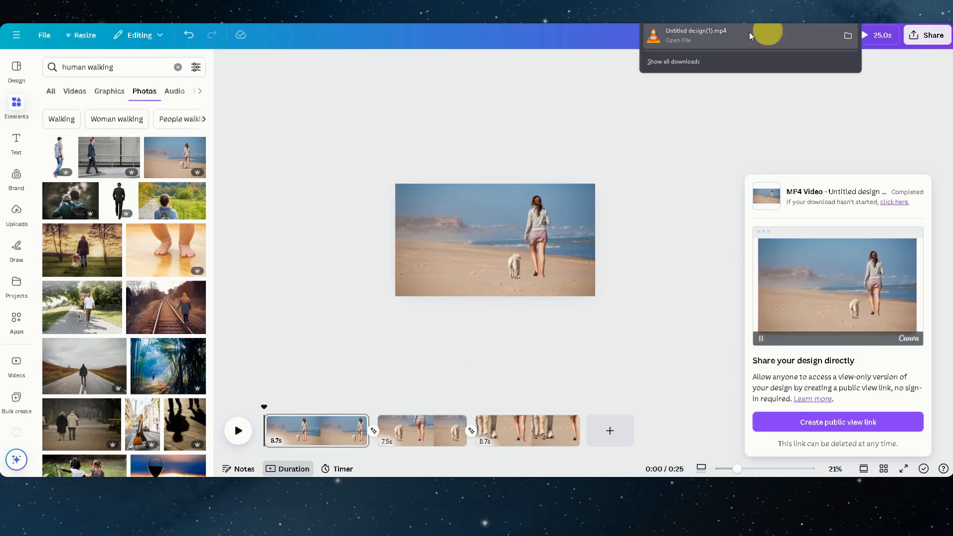
Step: Delete all three timeline pages and place the exported 30-second beach video from the uploads on the blank page
click(16, 211)
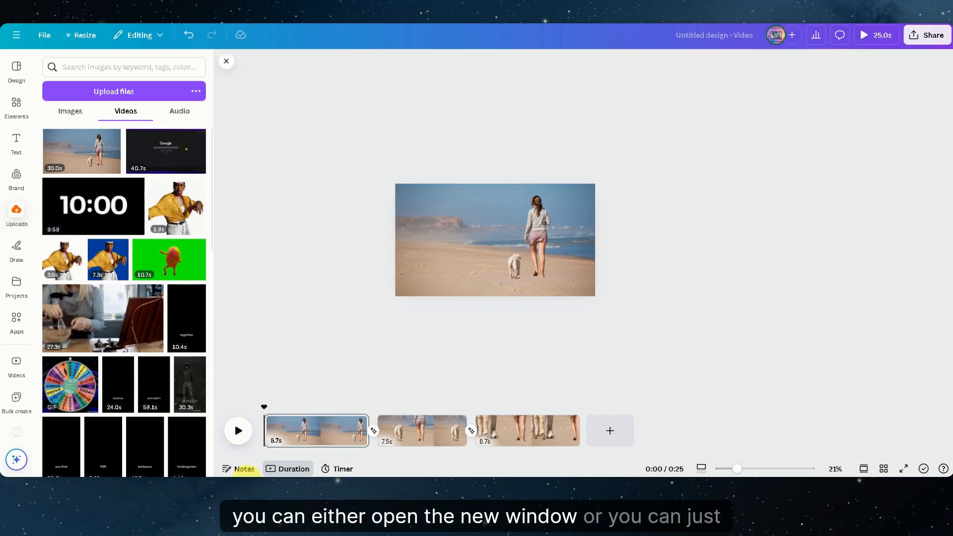
click(302, 428)
key(Delete)
click(332, 437)
key(Delete)
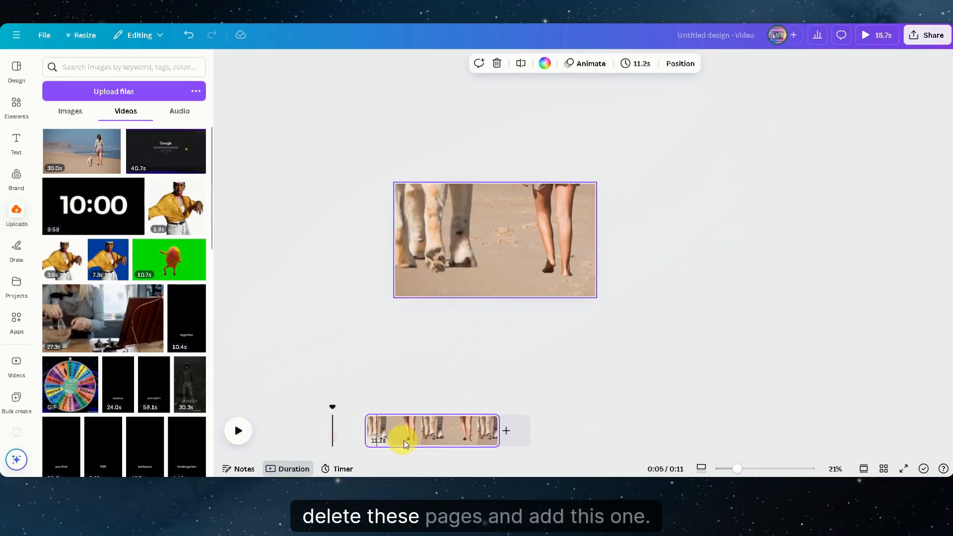
click(323, 438)
key(Delete)
click(73, 163)
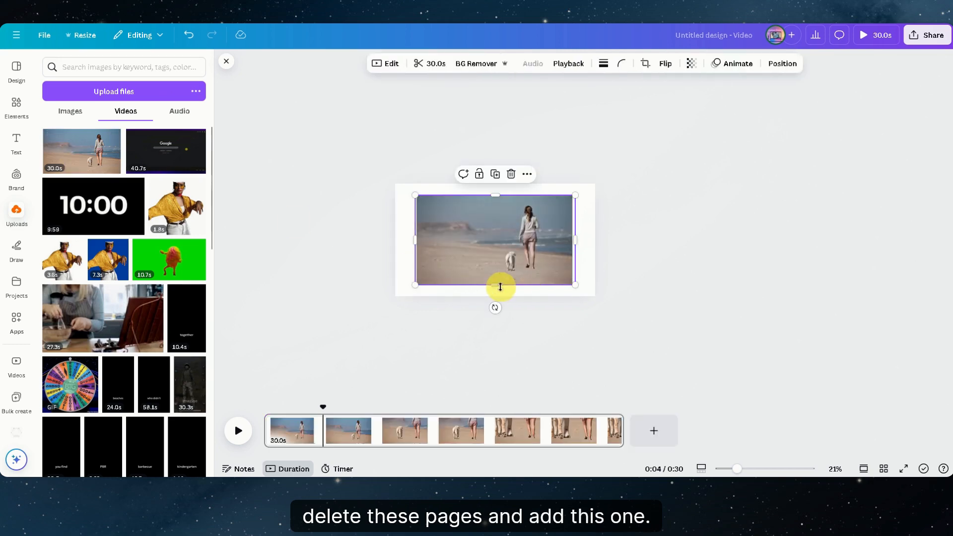
Step: Enlarge the beach video on the page so it fills the whole frame
drag(570, 196, 605, 189)
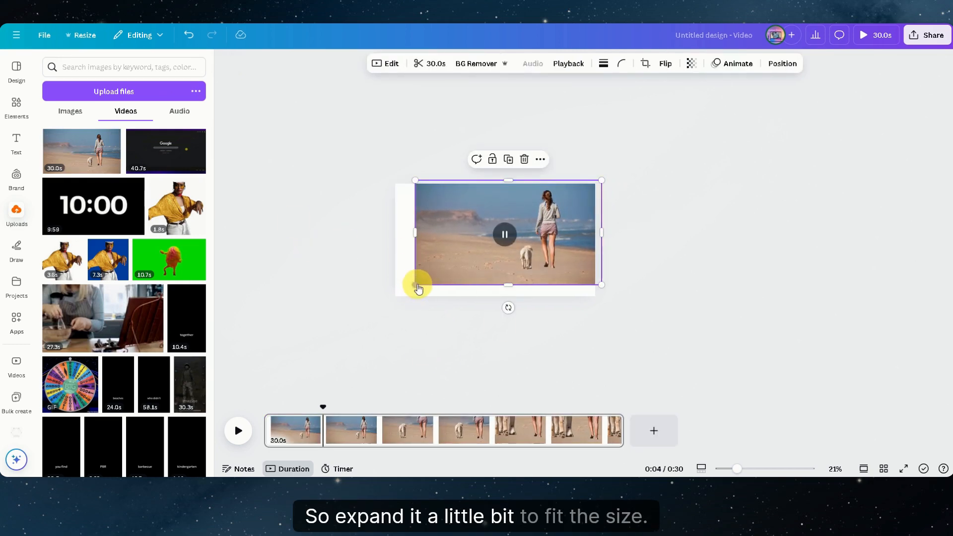
drag(416, 284, 391, 310)
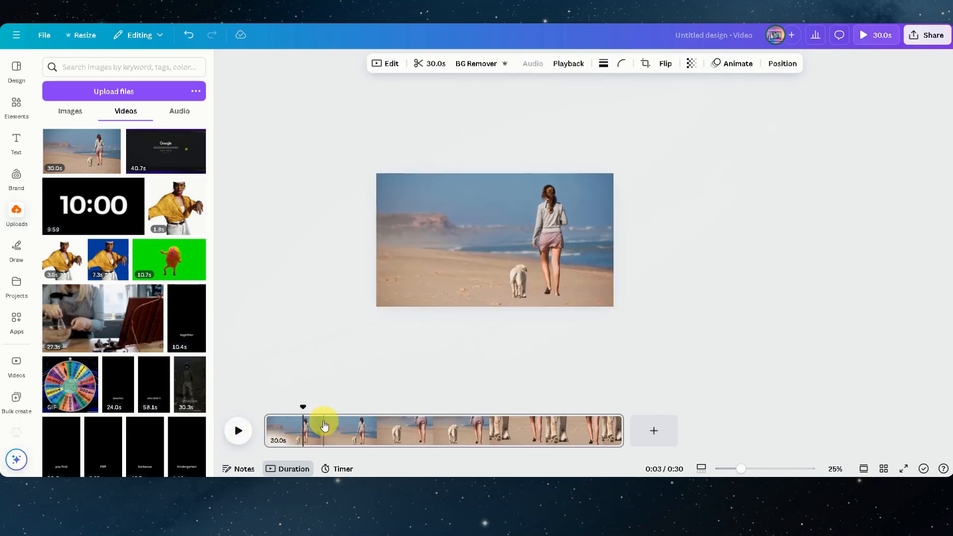
Step: Split the page at about 0:01 and delete the short opening piece, keeping the 28-second remainder
drag(303, 406, 278, 412)
click(238, 431)
click(237, 434)
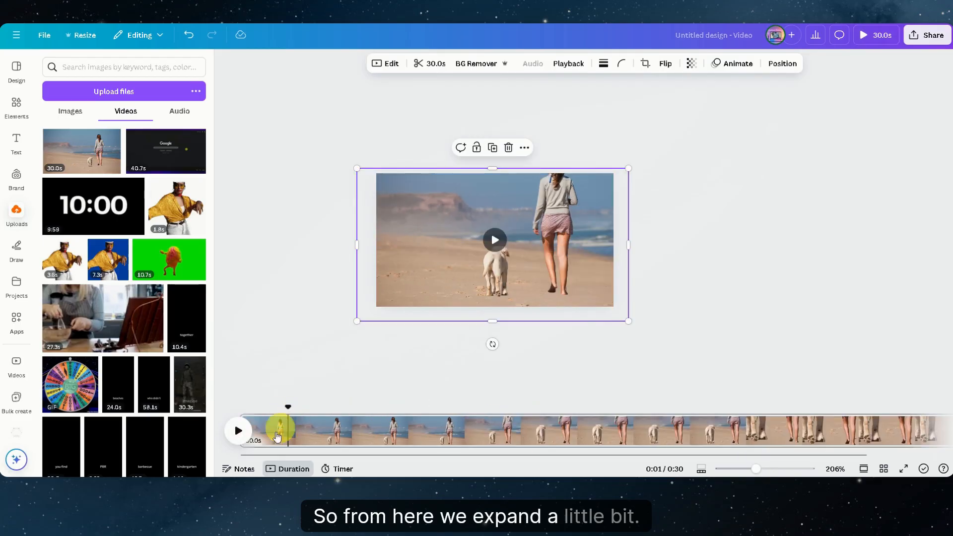
right_click(287, 430)
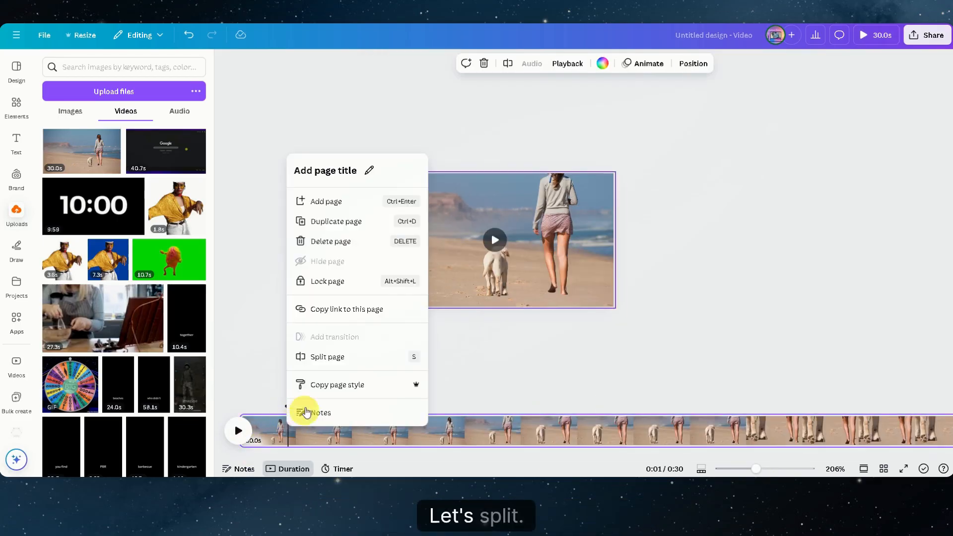
click(327, 356)
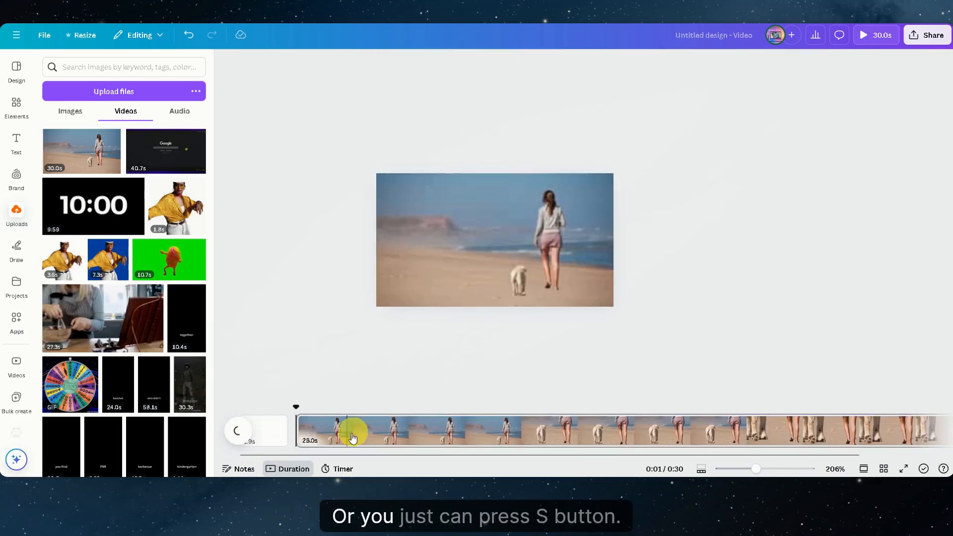
click(276, 436)
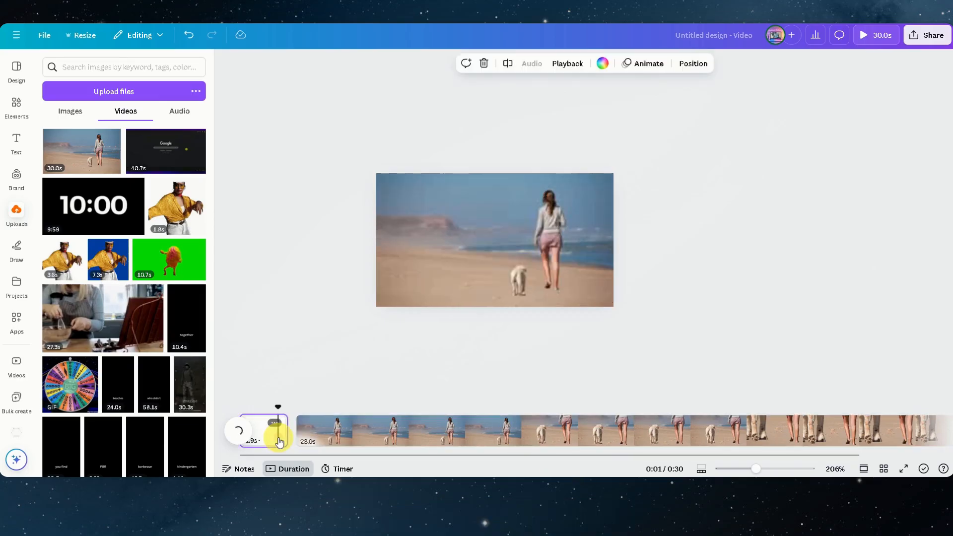
key(Delete)
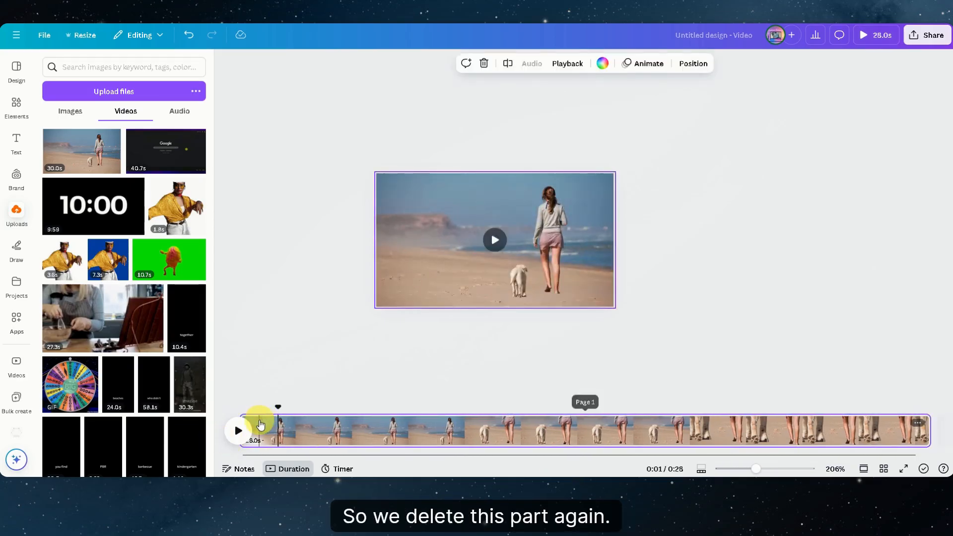
Step: Play the start of the trimmed video and split off its first 3.3 seconds as a separate page
click(248, 427)
click(235, 437)
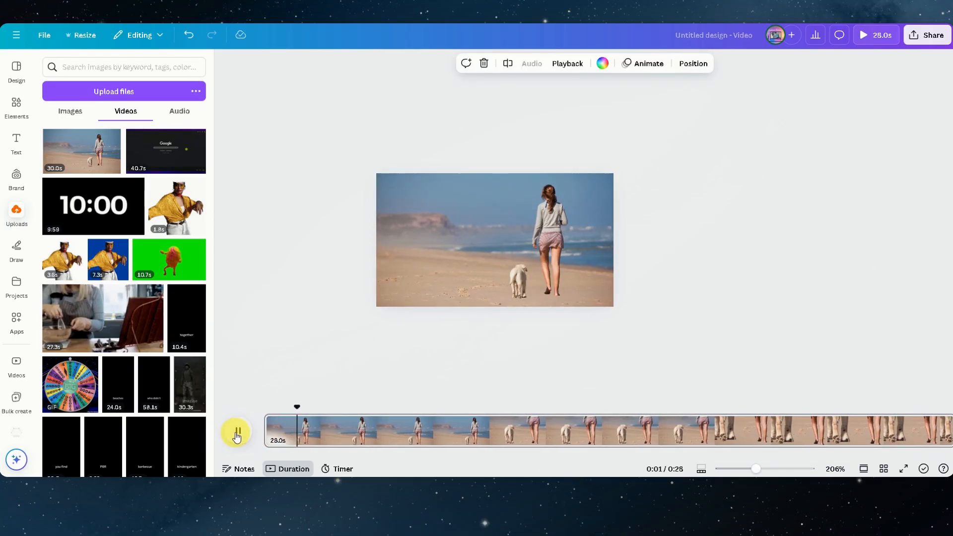
click(236, 437)
mouse_move(304, 407)
mouse_down()
mouse_move(340, 407)
mouse_move(318, 408)
mouse_up()
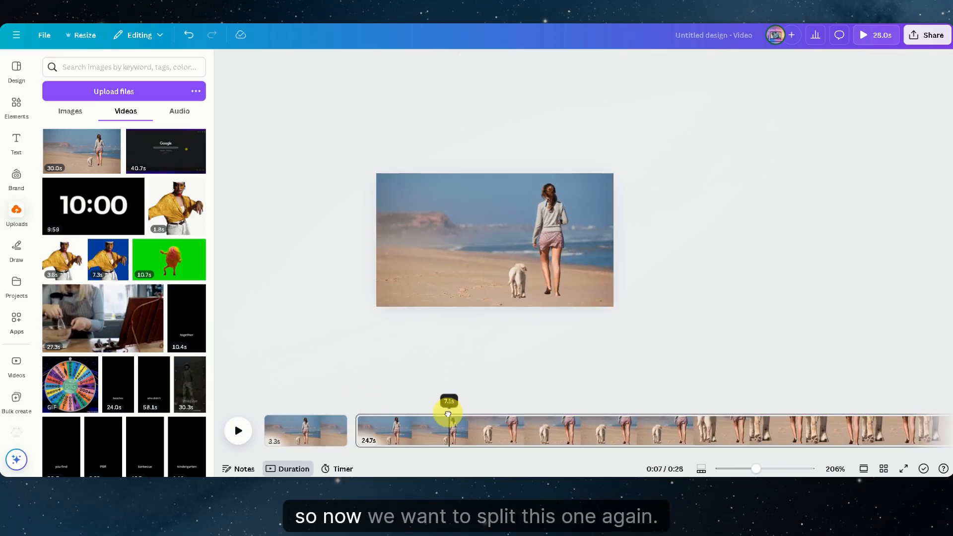
Step: Split the remaining footage and delete the unwanted sections, keeping a 3.5-second second page and a 3.4-second third page
drag(449, 415, 453, 431)
right_click(452, 430)
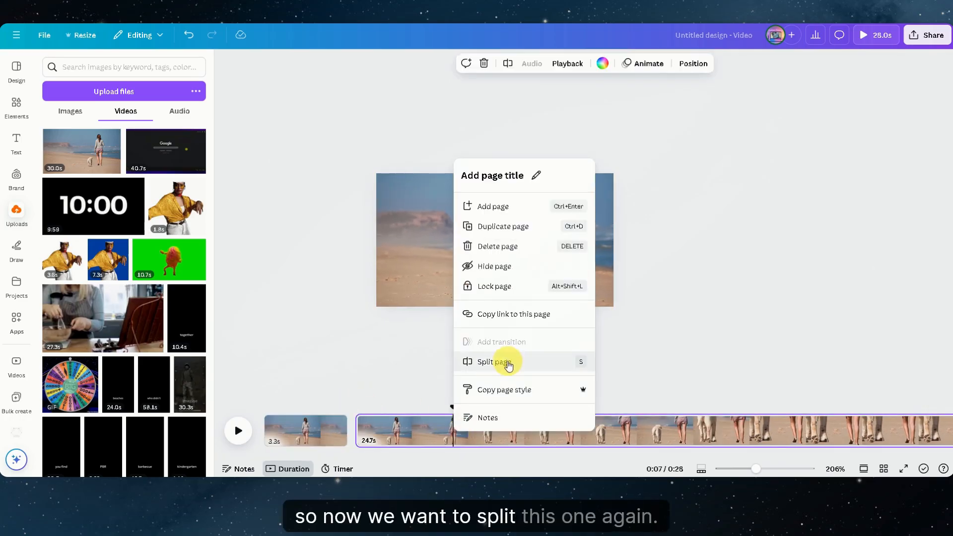
click(378, 432)
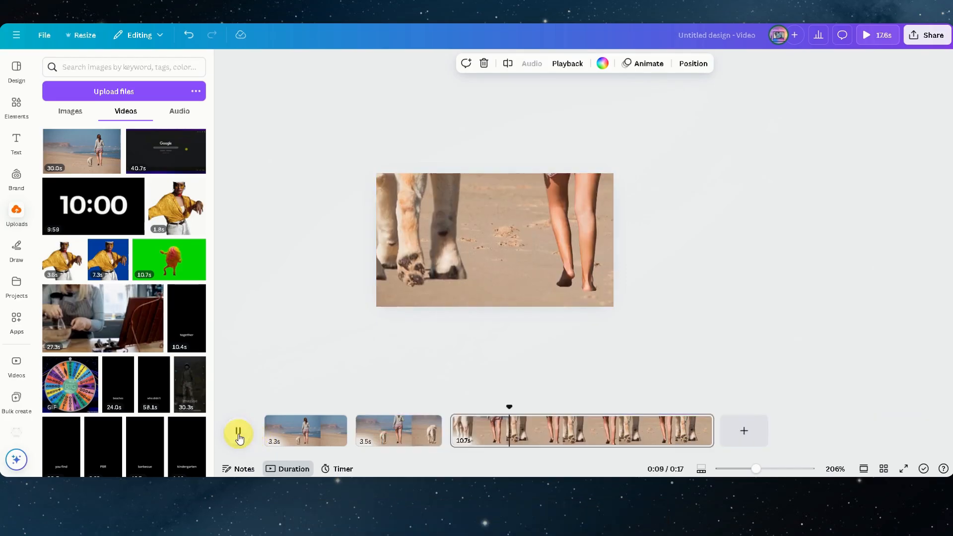
key(Delete)
click(265, 428)
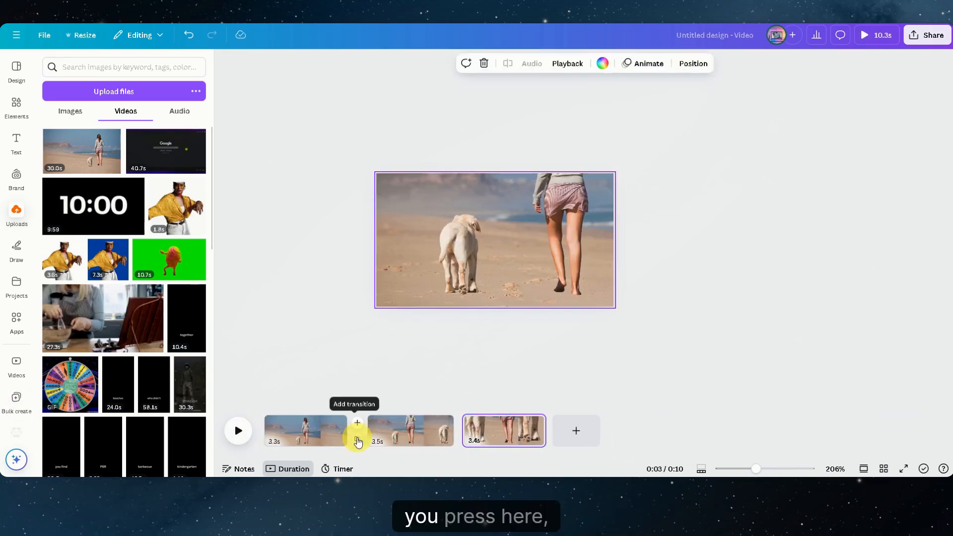
Step: Add a Match & Move transition between the first and second and the second and third pages, and preview the full video
click(358, 441)
click(72, 256)
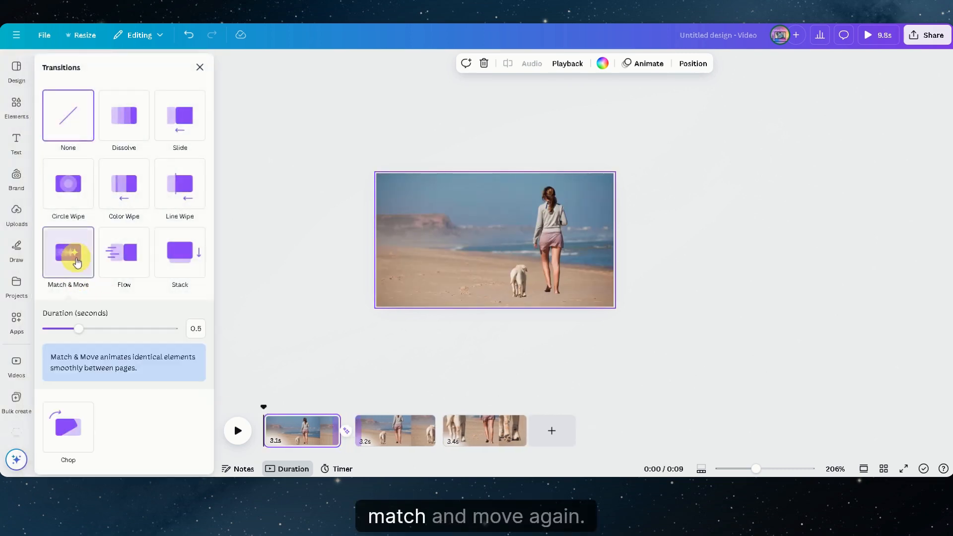
click(436, 440)
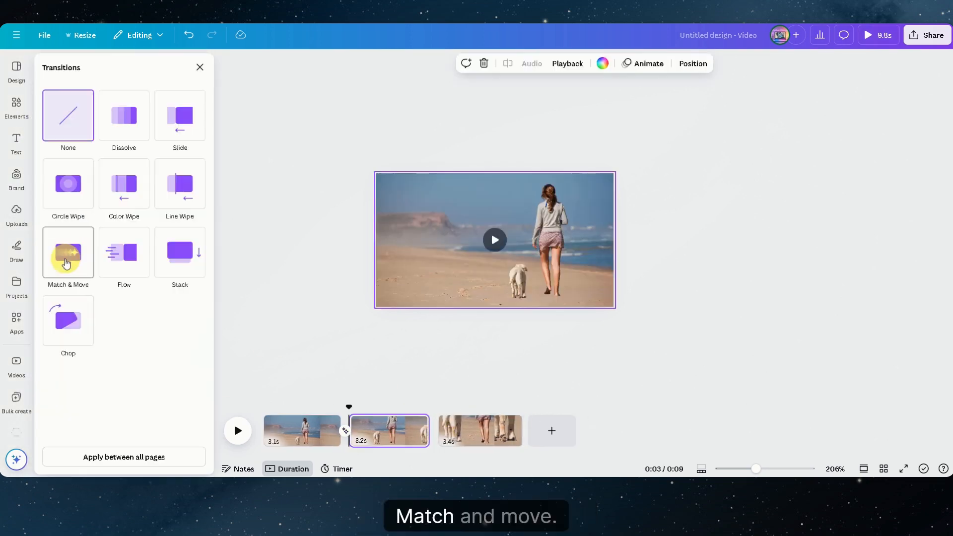
click(68, 252)
click(502, 376)
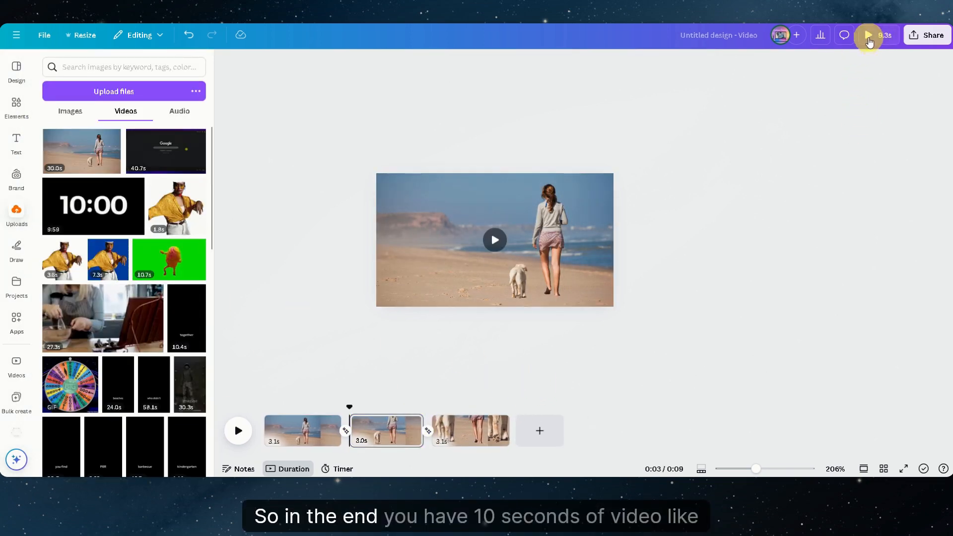
click(872, 36)
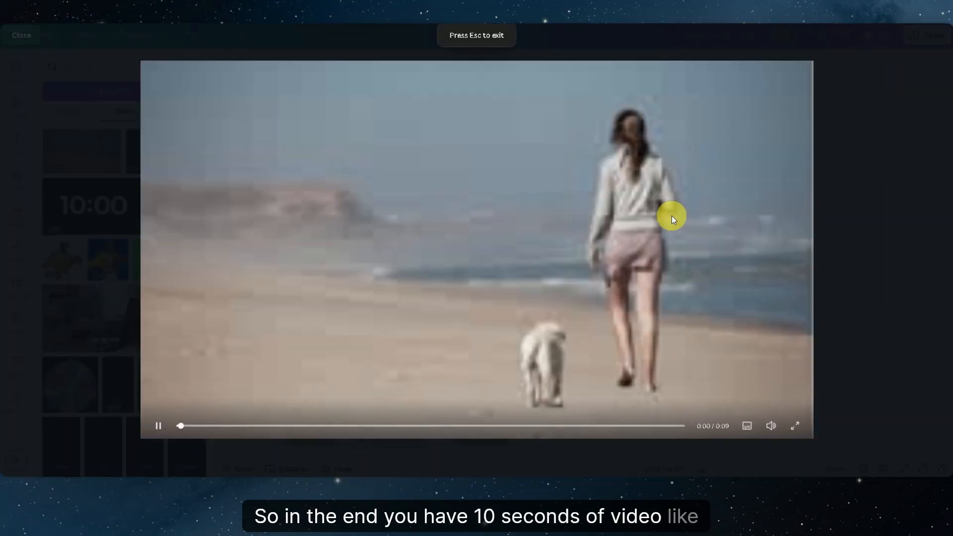